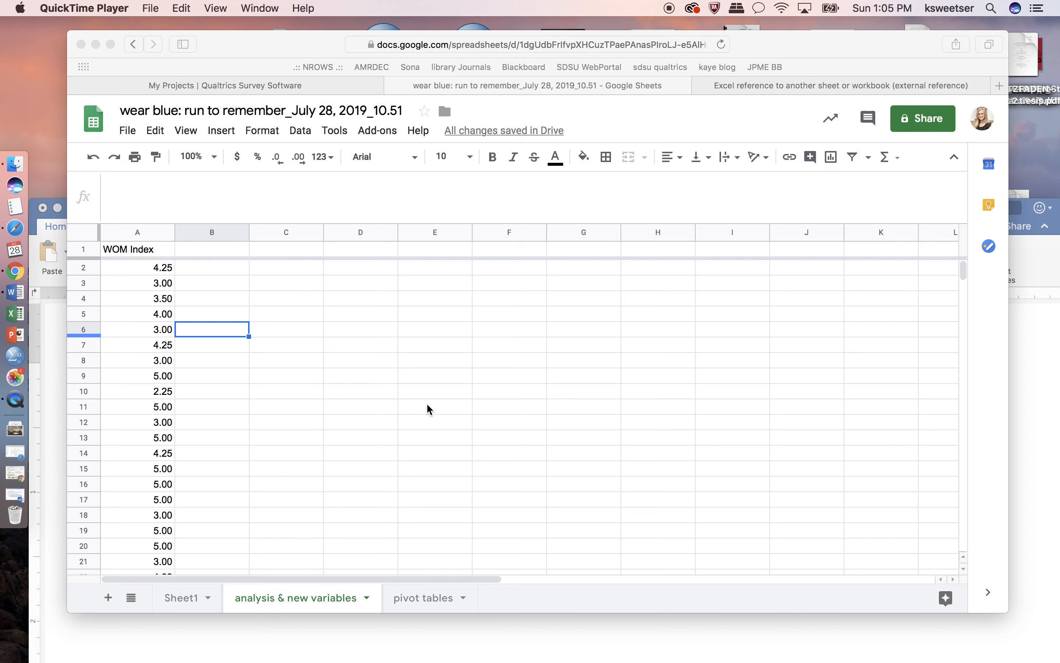
- Enter the label "Overall WOM Score" in cell A2 of the pivot tables sheet
{"action": "left_click", "coordinate": [146, 285]}
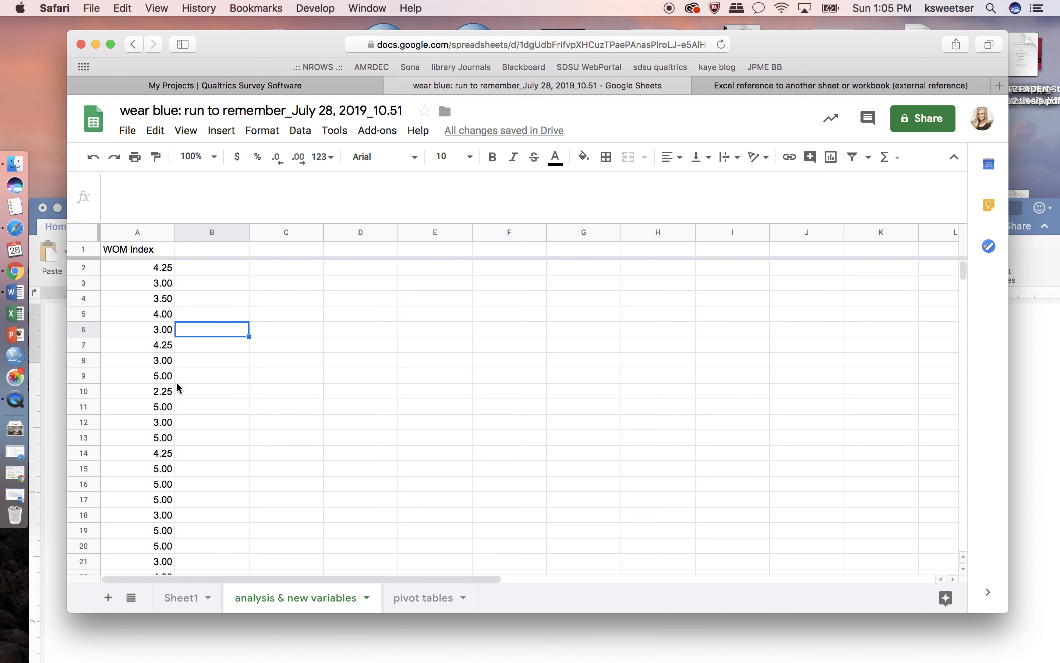
{"action": "left_click", "coordinate": [144, 356]}
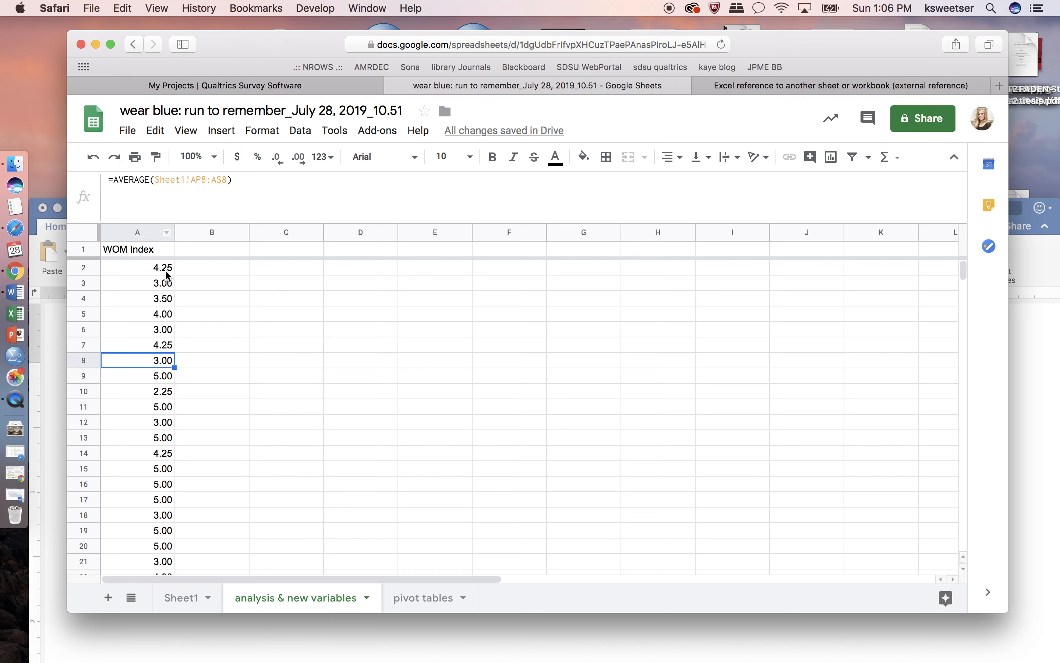
{"action": "left_click", "coordinate": [419, 599]}
{"action": "left_click", "coordinate": [147, 260]}
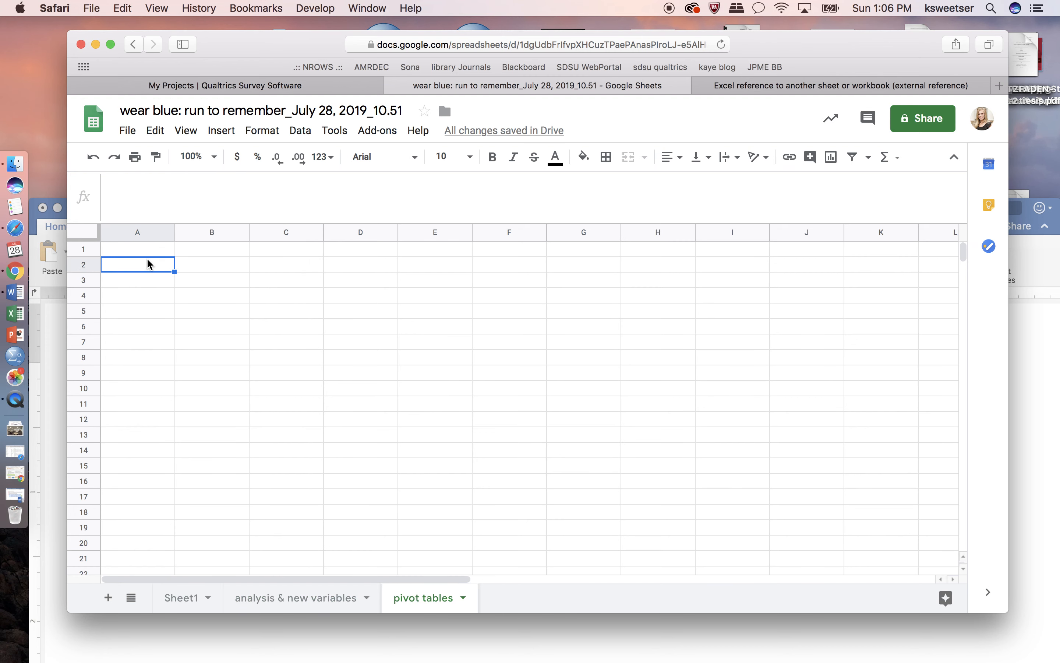
{"action": "type", "text": "Overall"}
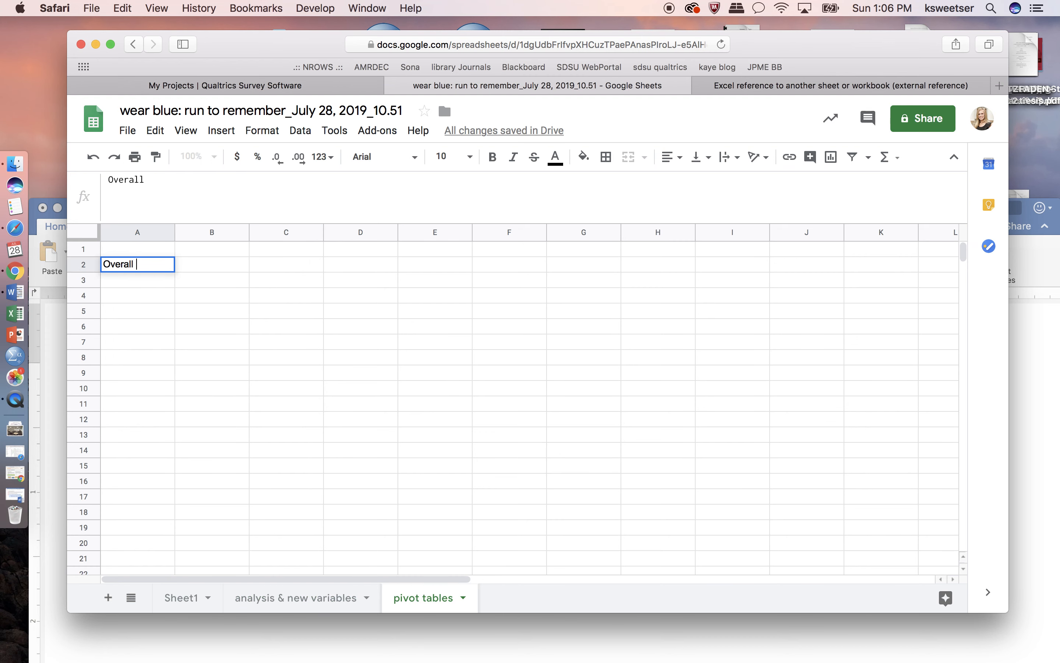
{"action": "type", "text": " WOM Score"}
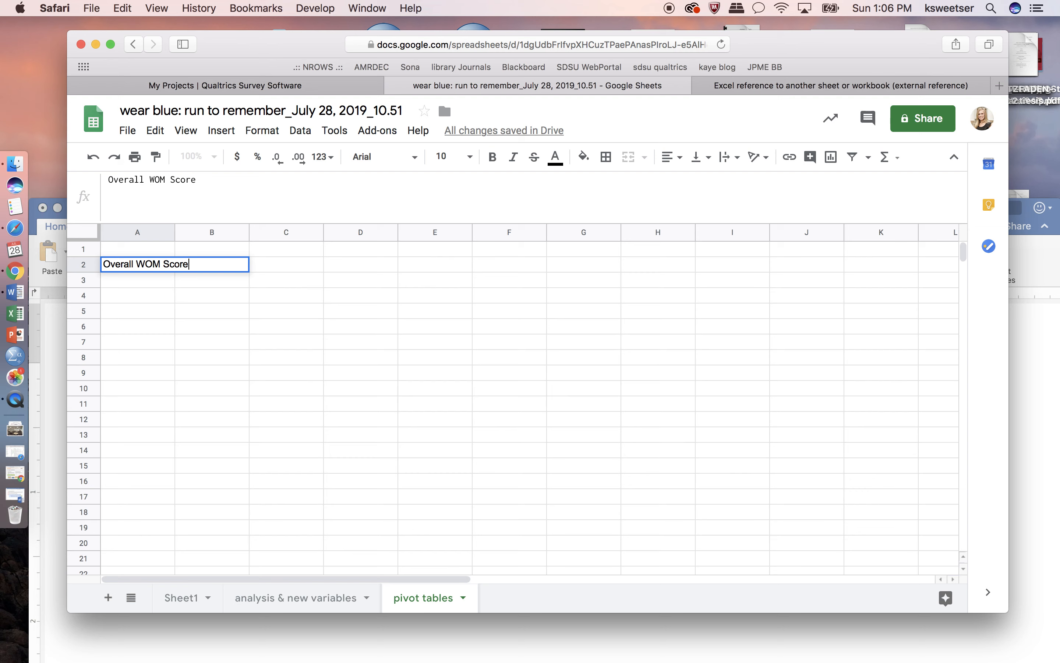
{"action": "key", "text": "Return"}
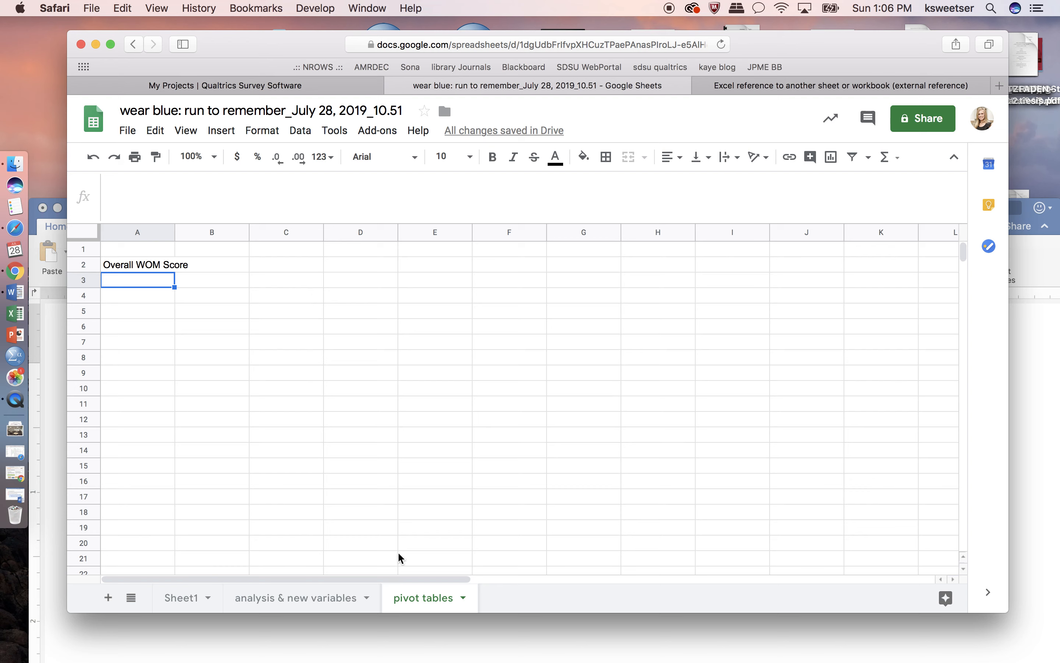
{"action": "type", "text": "=AVERAGE"}
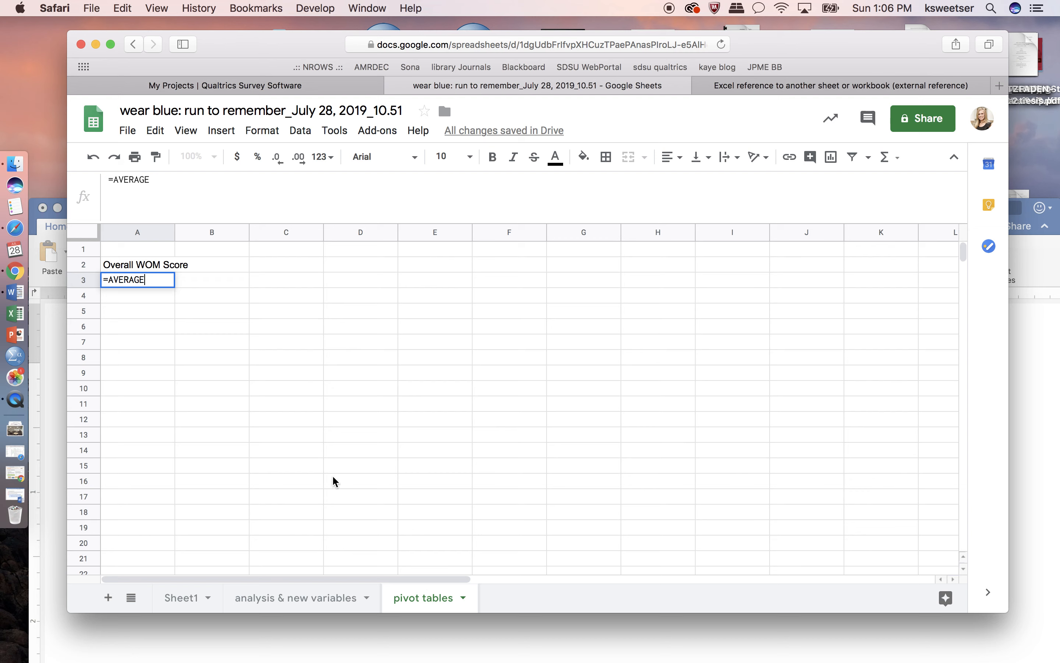
{"action": "left_click", "coordinate": [324, 598]}
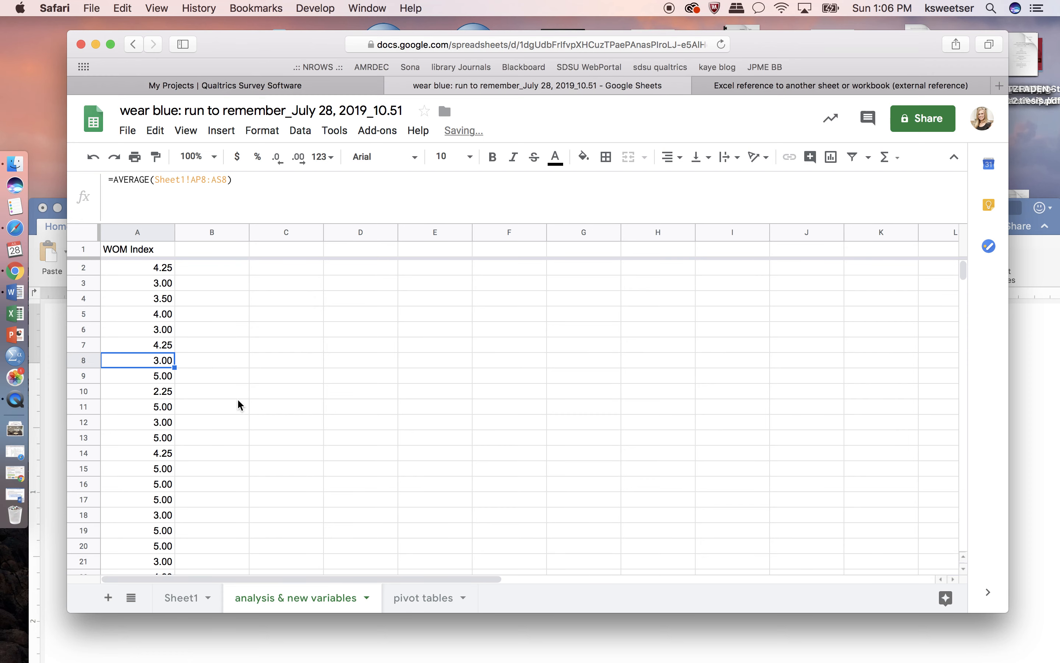
{"action": "left_click", "coordinate": [133, 232]}
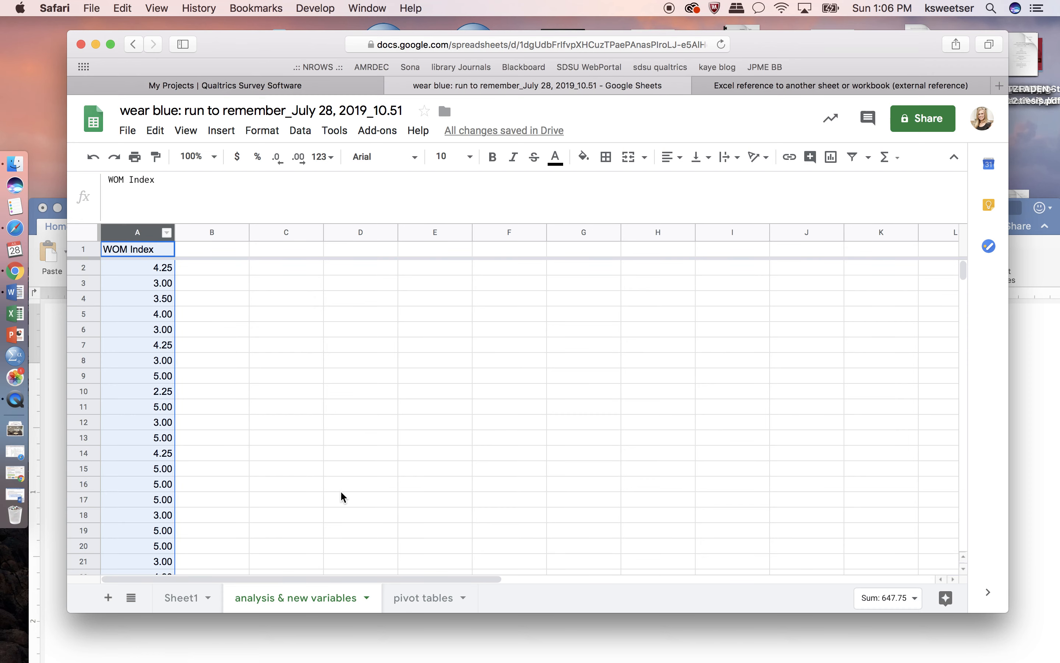
{"action": "left_click", "coordinate": [428, 596]}
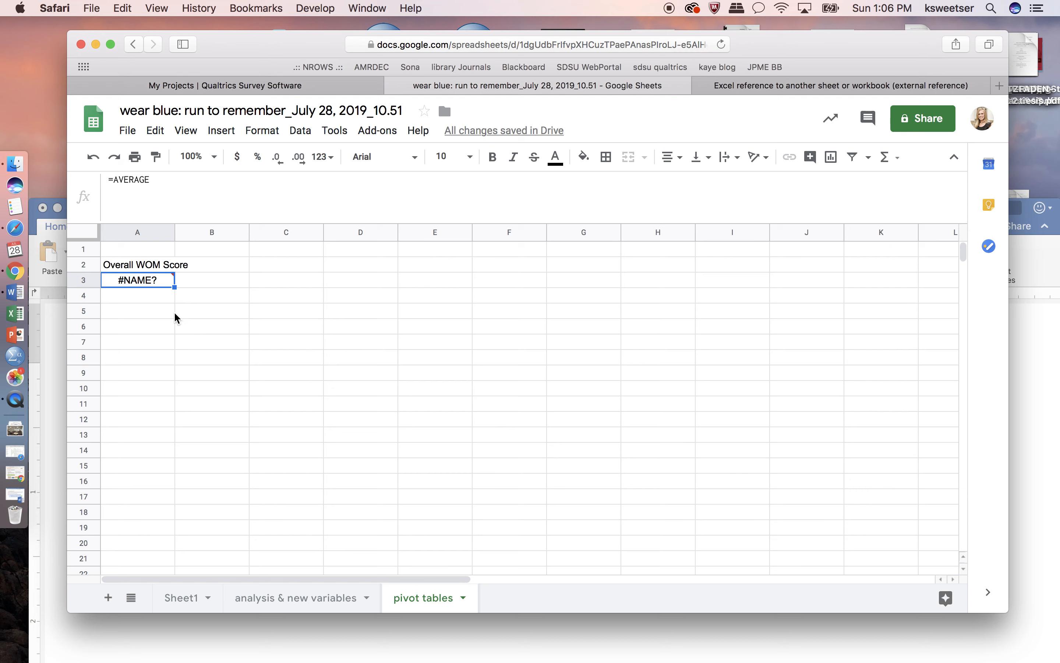
{"action": "double_click", "coordinate": [150, 281]}
{"action": "key", "text": "super+a"}
{"action": "key", "text": "BackSpace"}
{"action": "left_click", "coordinate": [150, 334]}
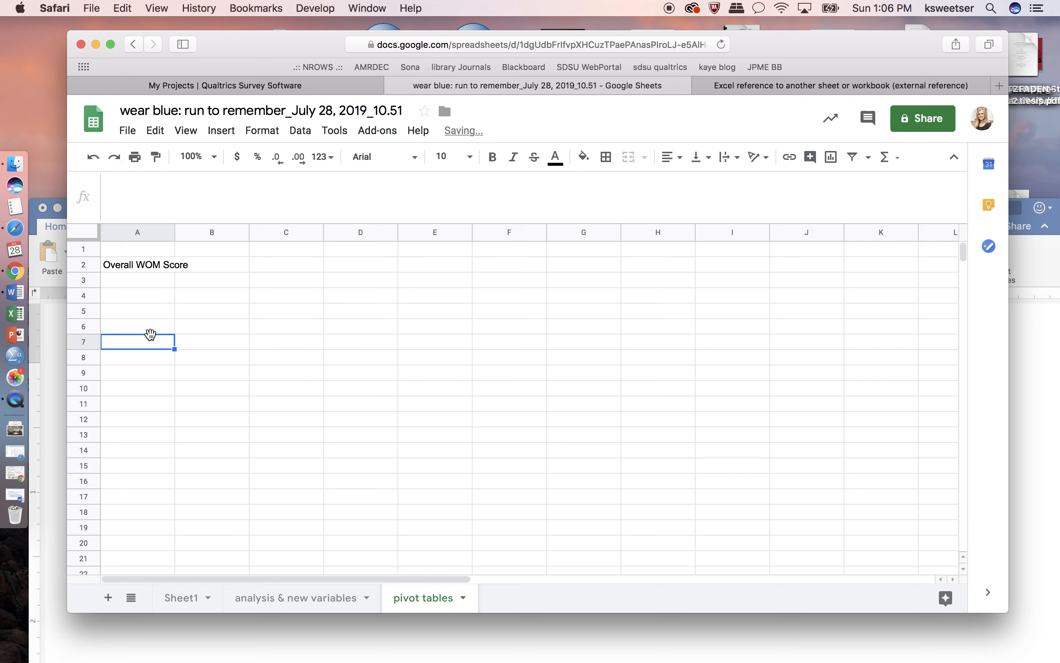
- Calculate the overall WOM score in A3 of the pivot tables sheet with =AVERAGE('analysis & new variables'!A:A)
{"action": "left_click", "coordinate": [149, 279]}
{"action": "type", "text": "=AVER"}
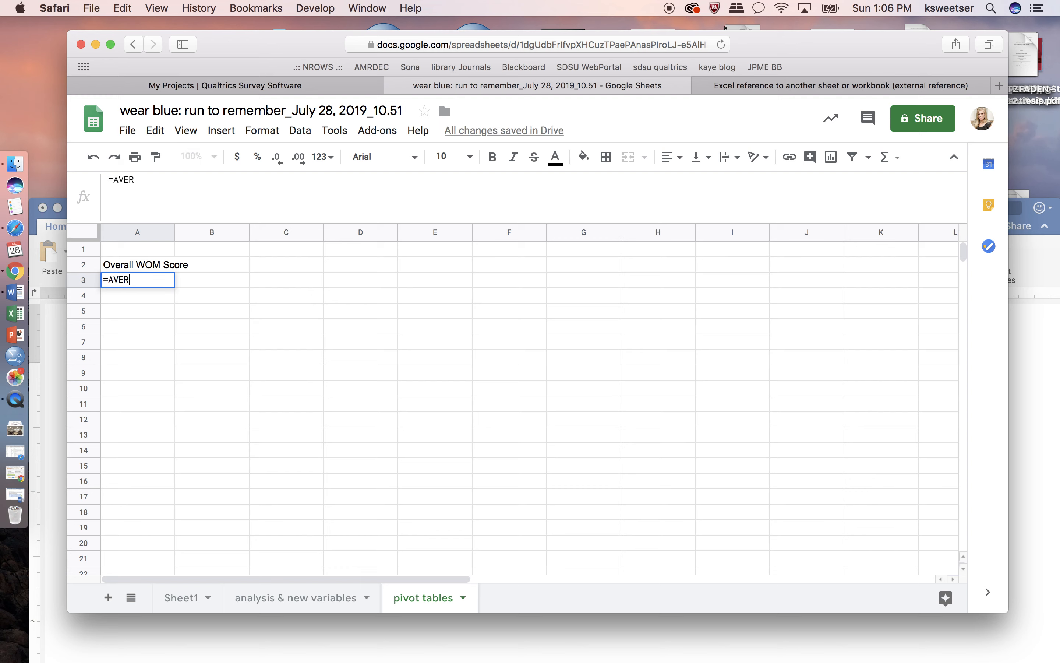
{"action": "type", "text": "AGE("}
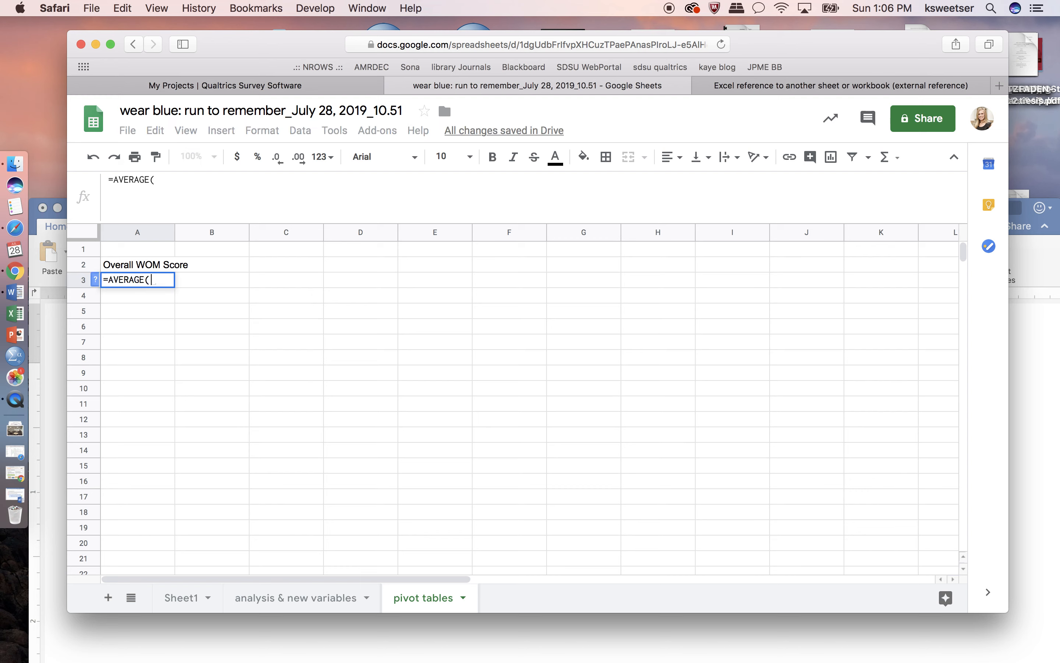
{"action": "left_click", "coordinate": [314, 603]}
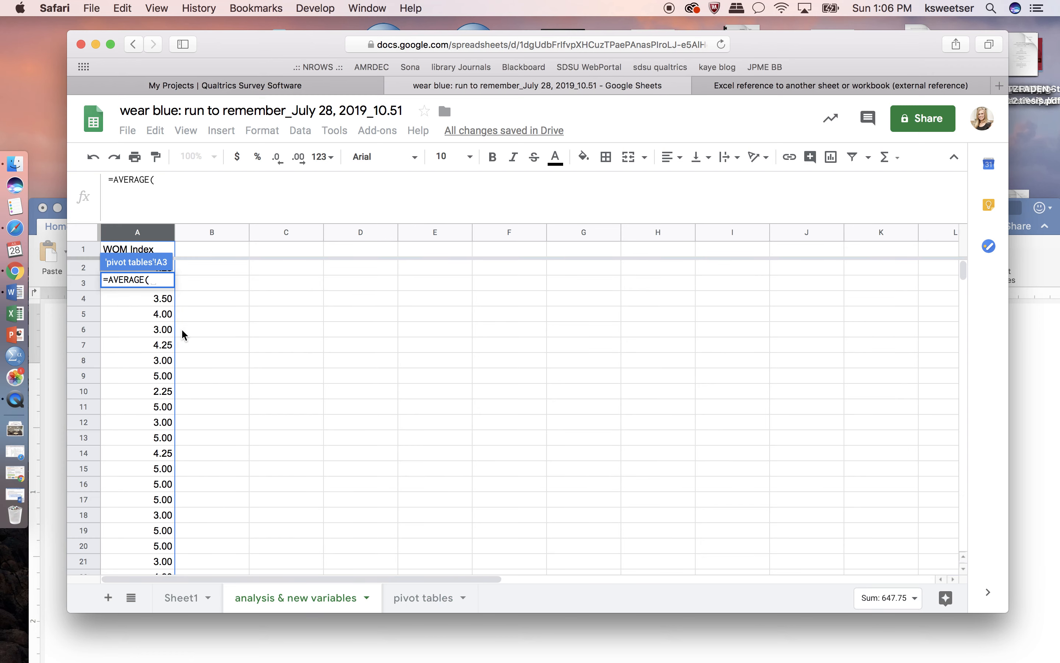
{"action": "left_click", "coordinate": [137, 233]}
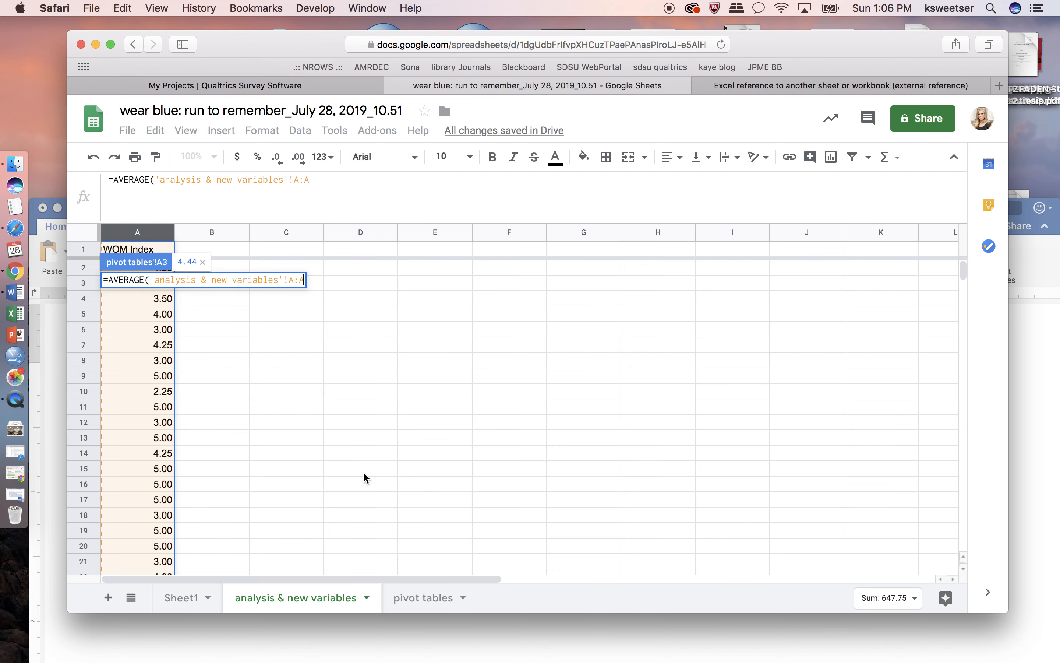
{"action": "key", "text": "Return"}
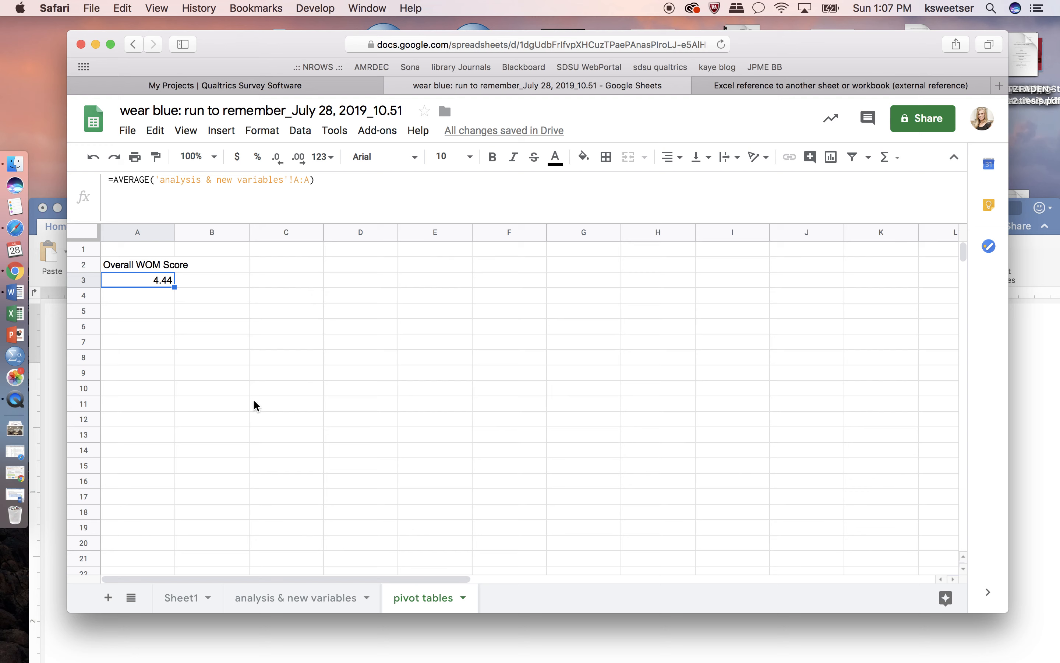
- Review the WOM Index column in analysis & new variables and the coded Gender column R in Sheet1
{"action": "left_click", "coordinate": [263, 600]}
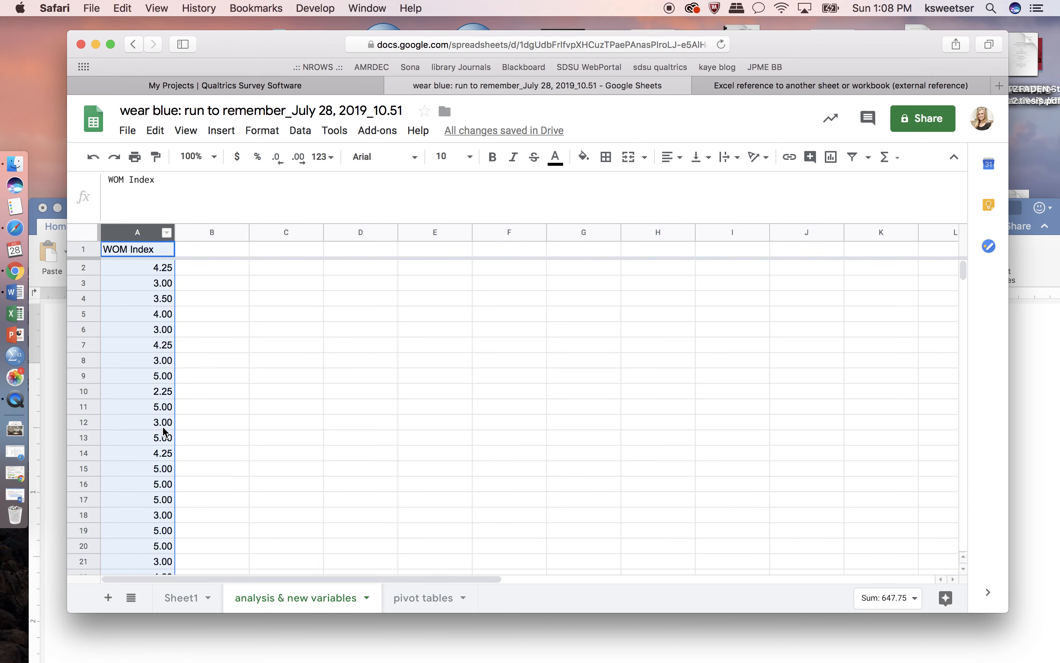
{"action": "left_click", "coordinate": [256, 499]}
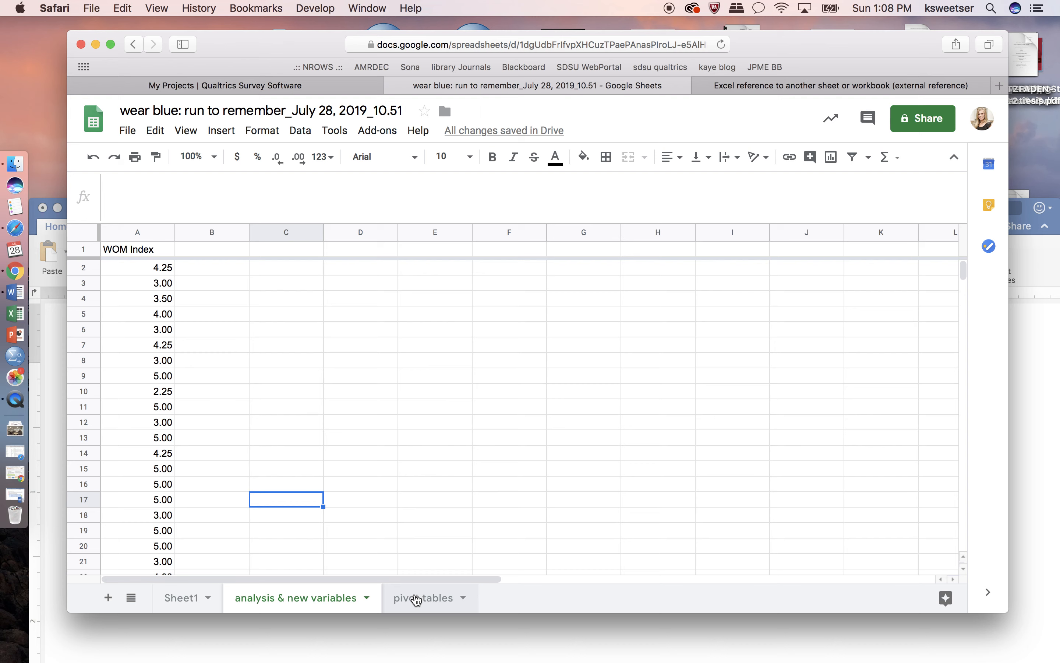
{"action": "left_click", "coordinate": [148, 397]}
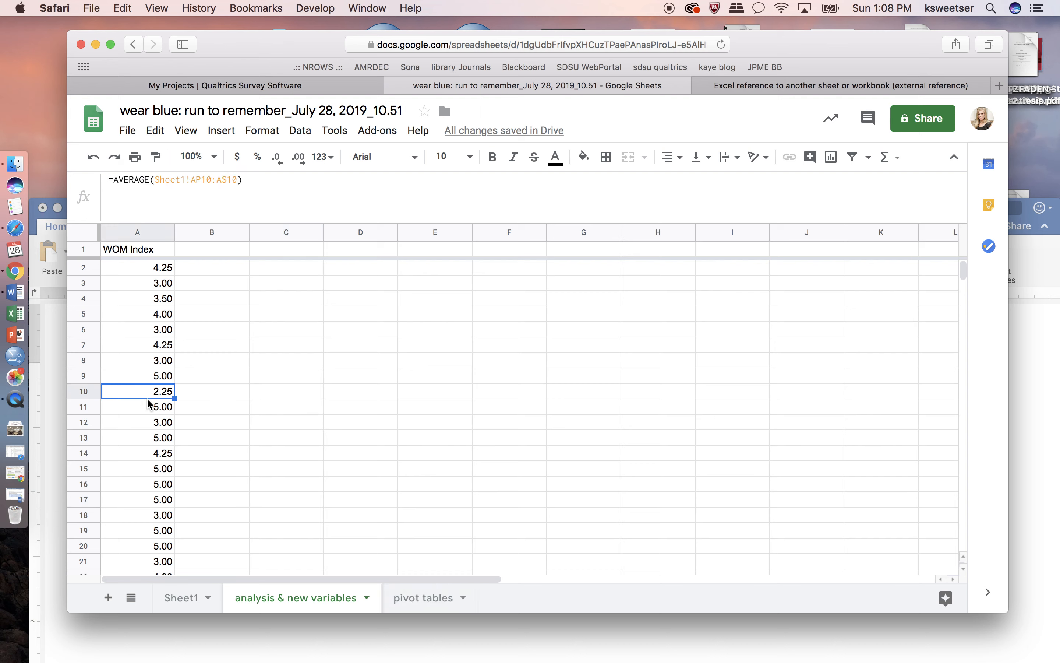
{"action": "left_click", "coordinate": [193, 603]}
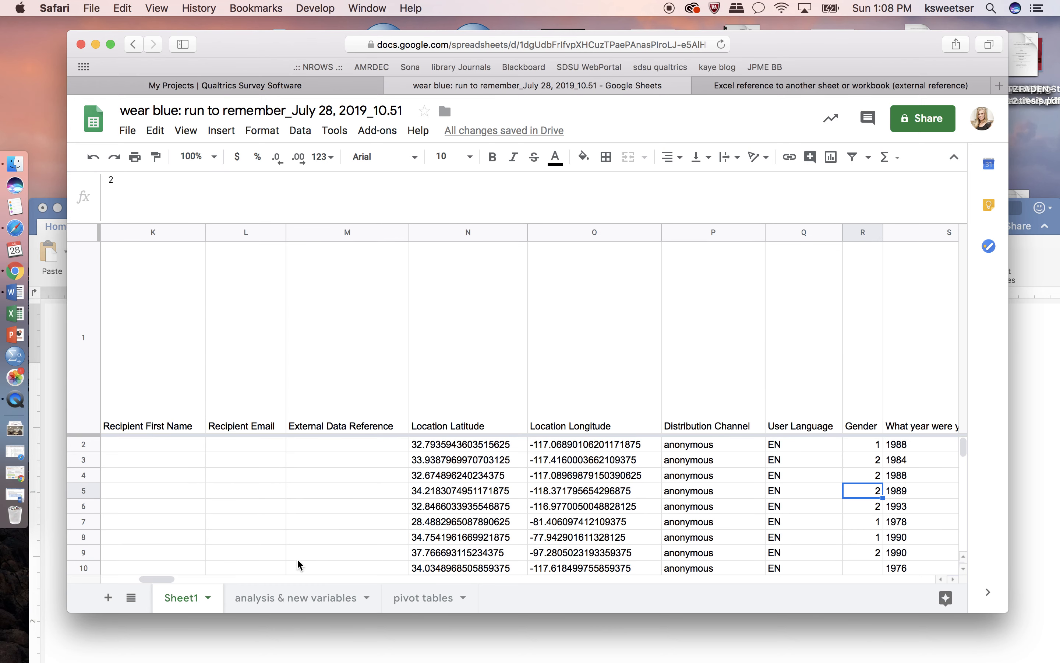
{"action": "scroll", "coordinate": [508, 504], "scroll_direction": "right", "scroll_amount": 5}
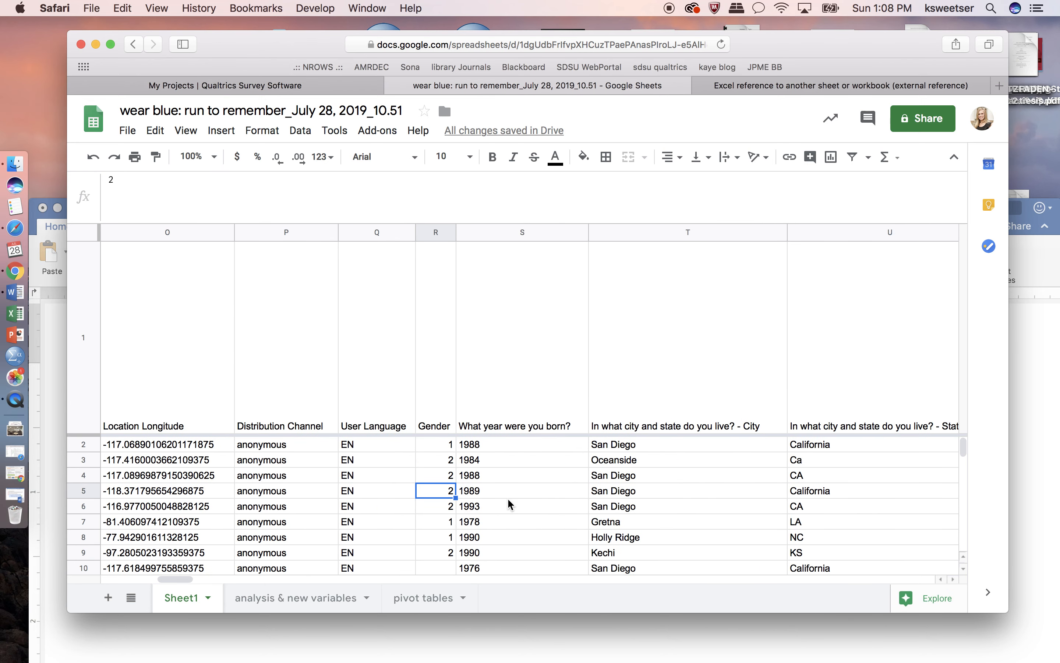
{"action": "left_click", "coordinate": [435, 232]}
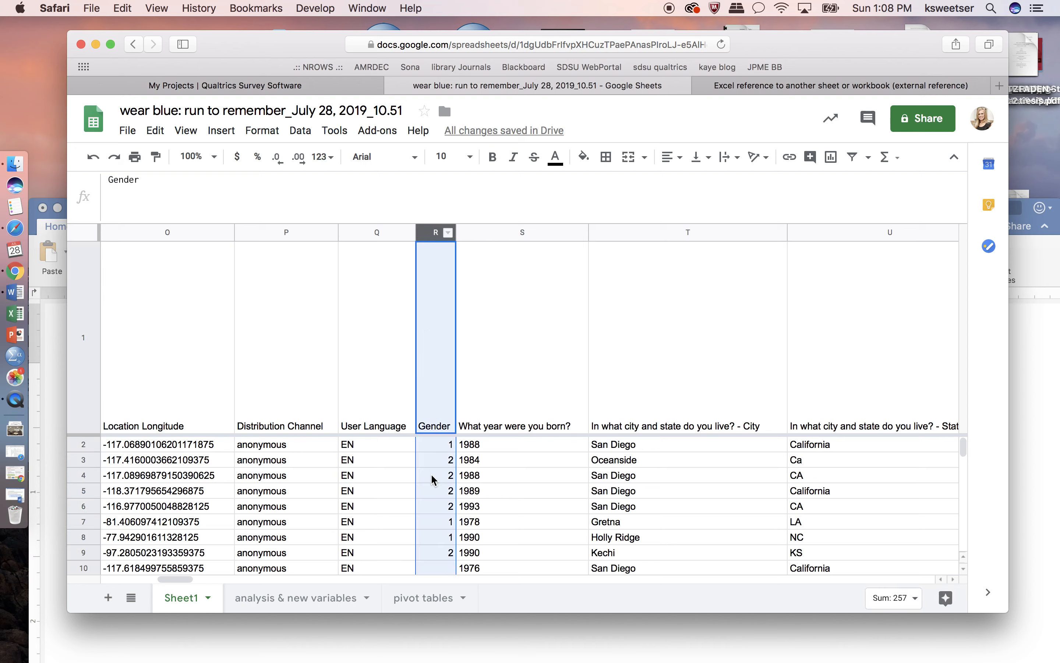
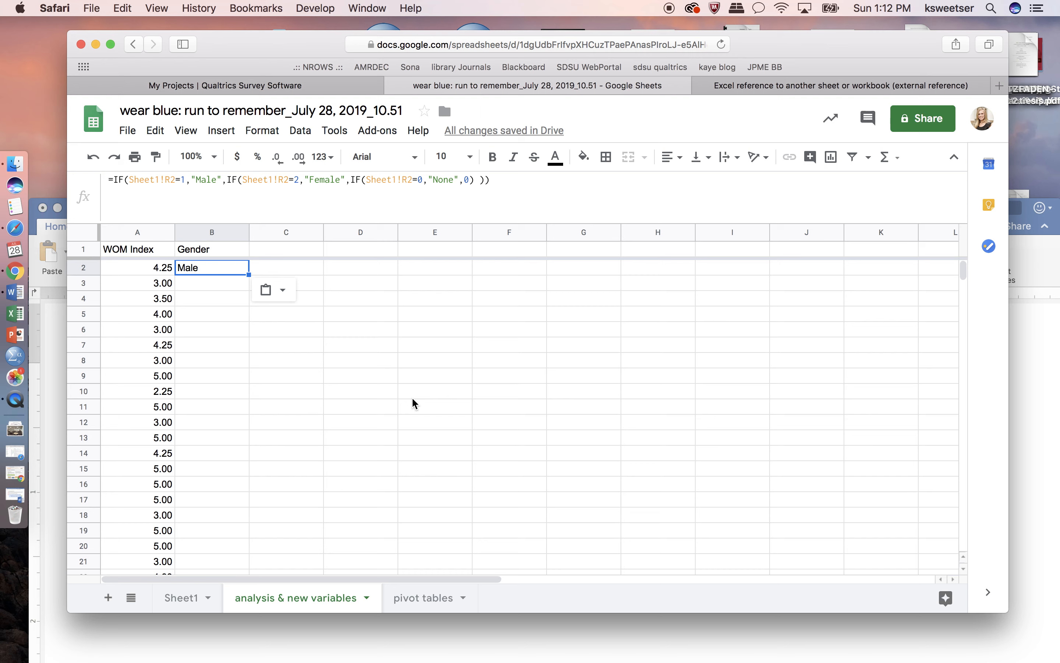
- Check the gender IF formula in B2 against the codes in Sheet1 column R, and fill it down through B16
{"action": "key", "text": "Return"}
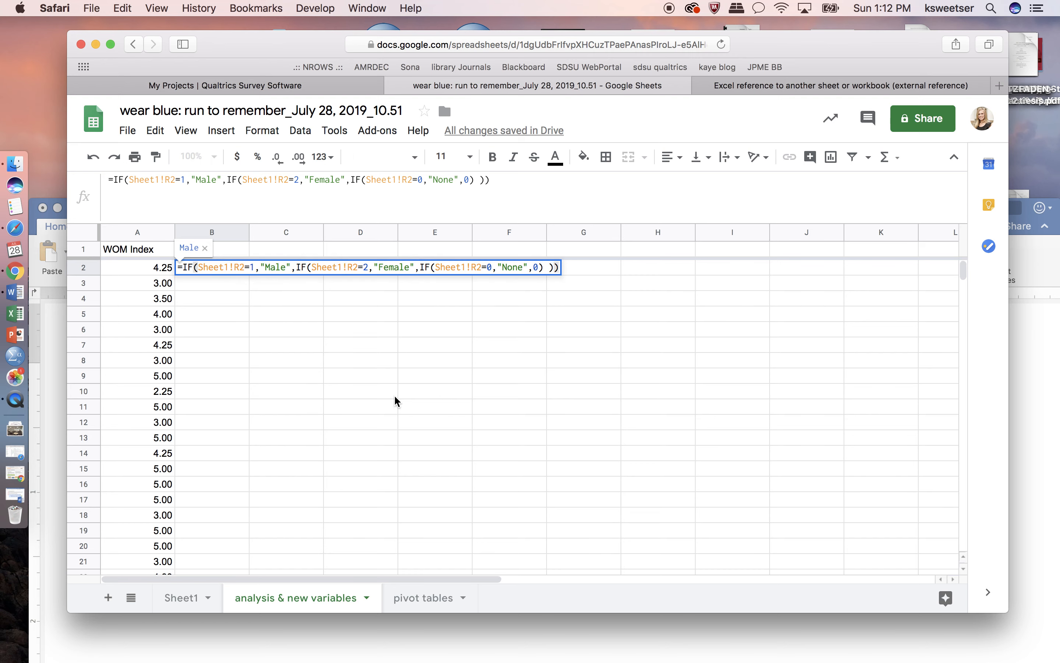
{"action": "key", "text": "Return"}
{"action": "left_click", "coordinate": [217, 269]}
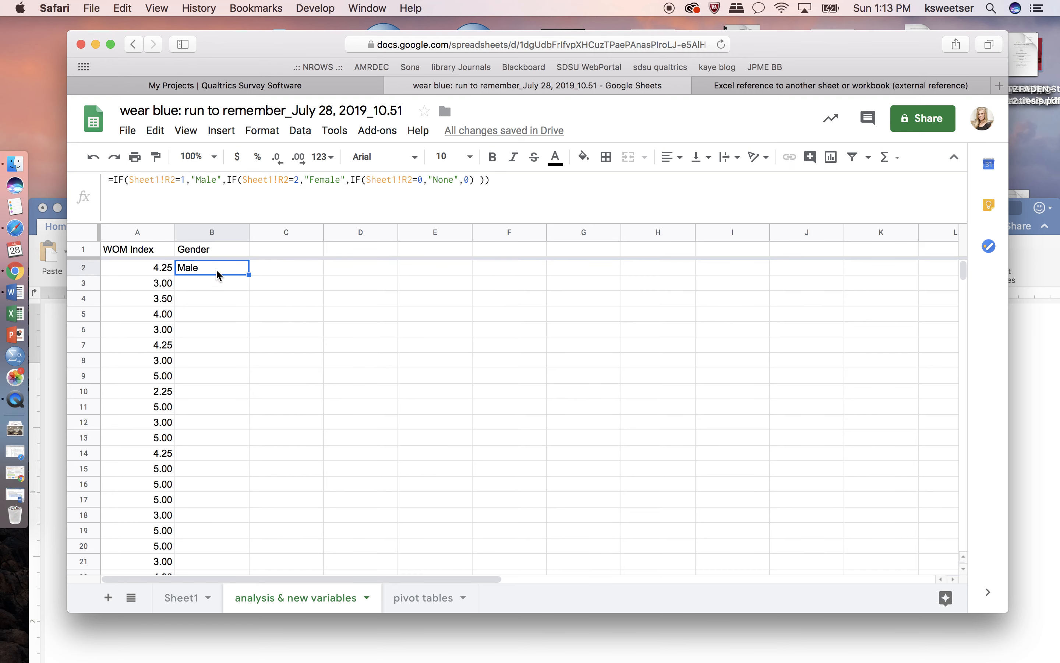
{"action": "left_click", "coordinate": [182, 598]}
{"action": "left_click", "coordinate": [444, 449]}
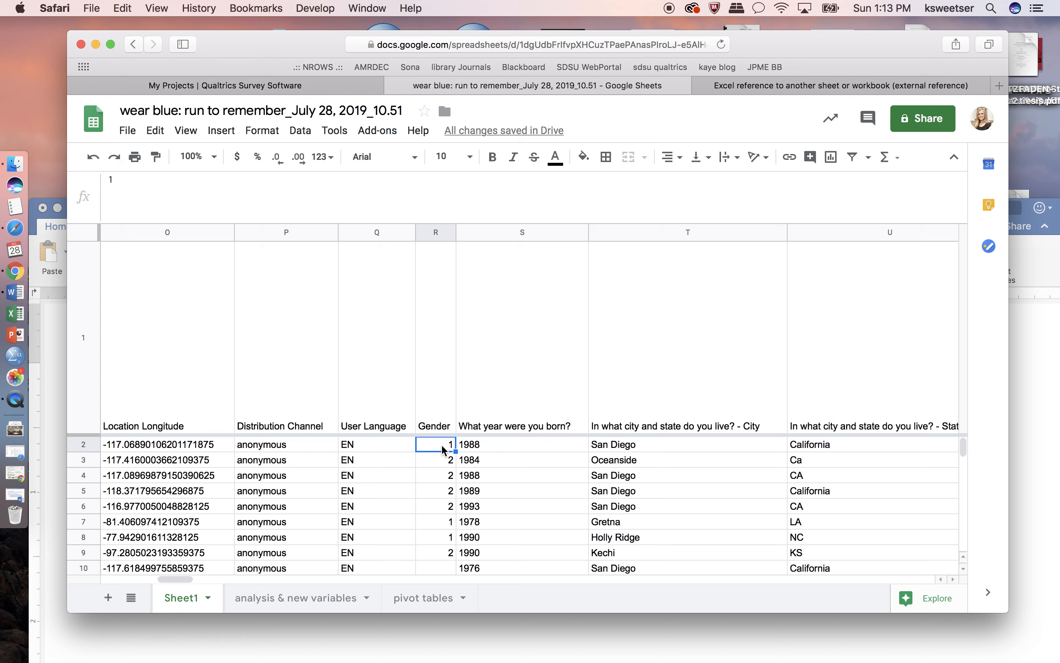
{"action": "left_click", "coordinate": [444, 464]}
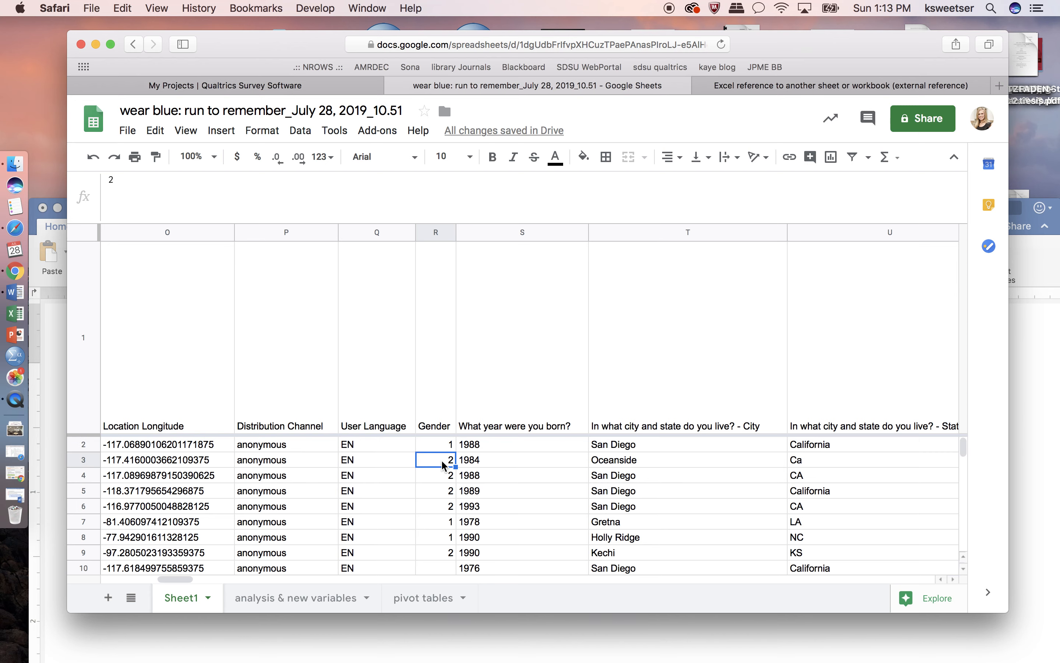
{"action": "left_click", "coordinate": [297, 598]}
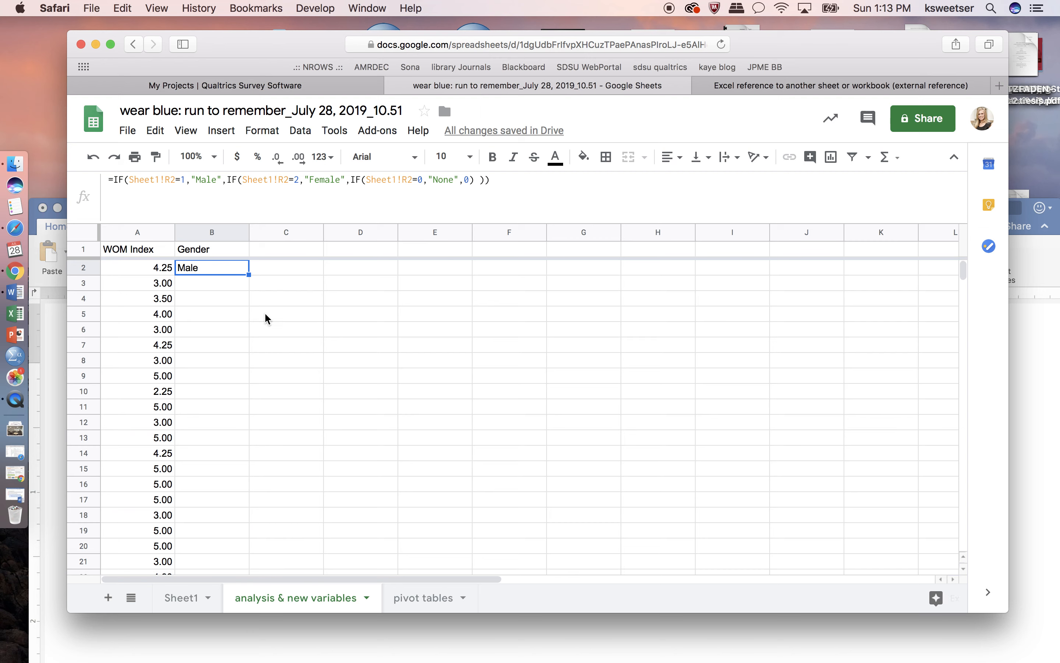
{"action": "left_click_drag", "start_coordinate": [249, 274], "coordinate": [226, 490]}
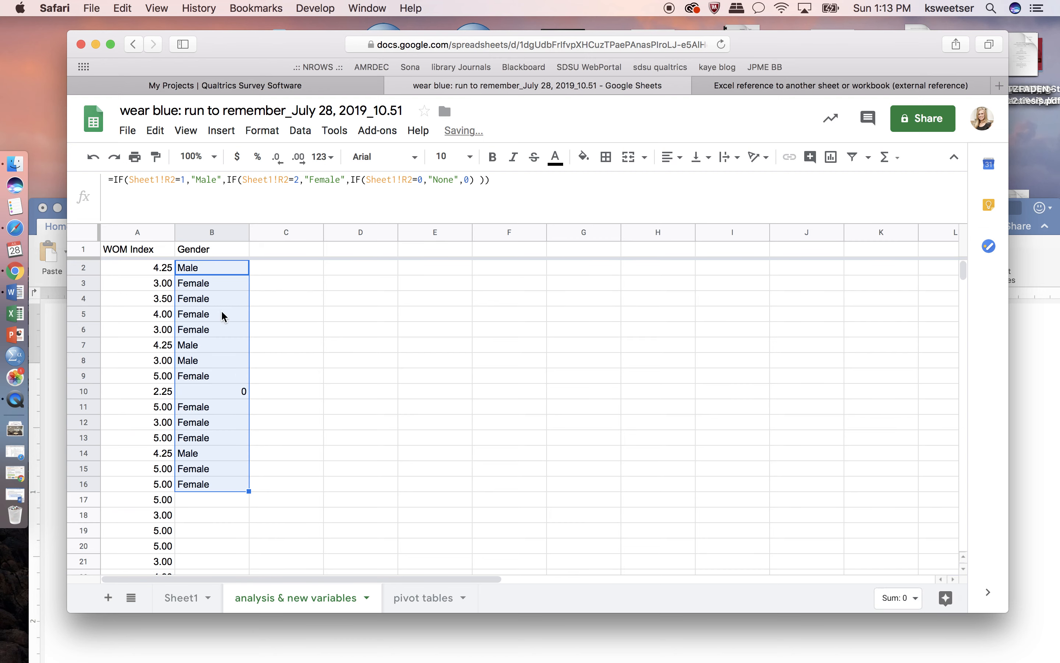
- Check the filled gender formulas in B3 and B10, comparing B10 with its source cell R10 in Sheet1
{"action": "left_click", "coordinate": [214, 288]}
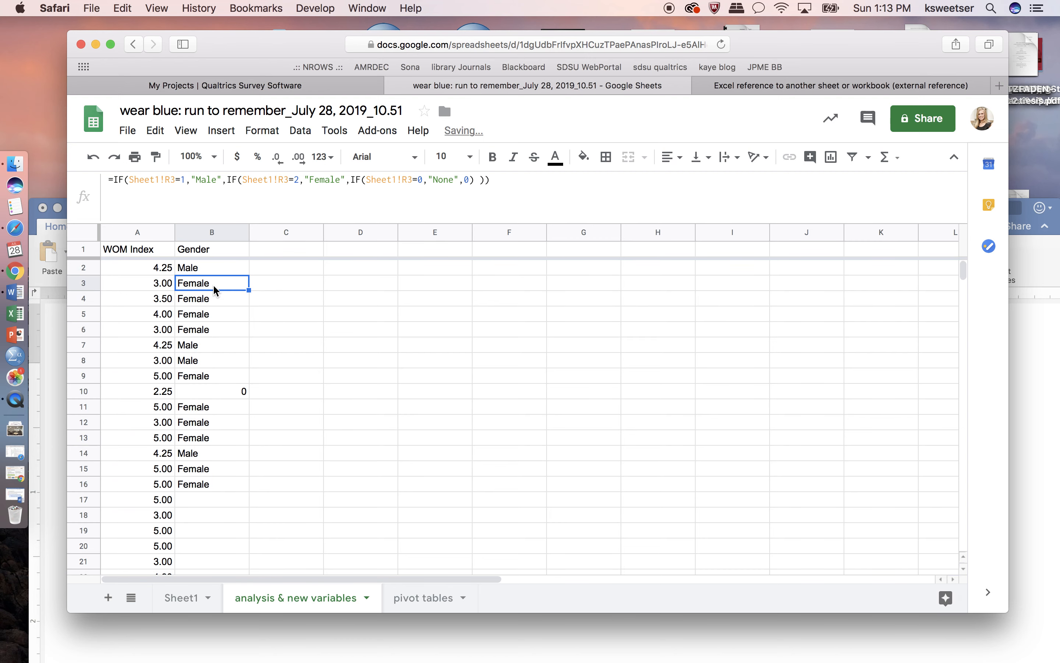
{"action": "left_click", "coordinate": [222, 397]}
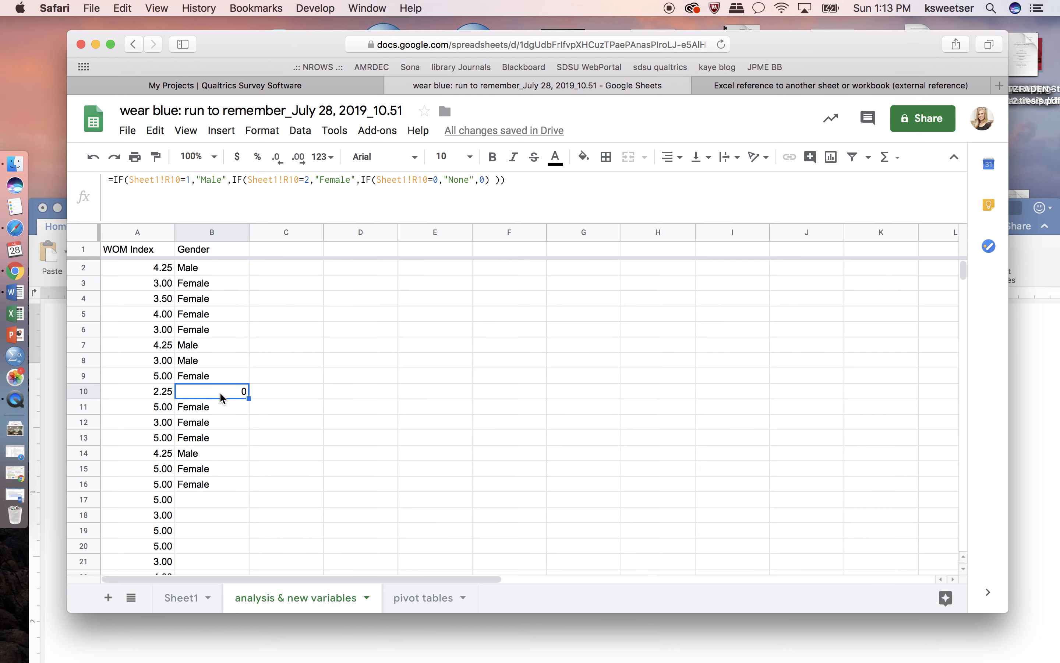
{"action": "left_click", "coordinate": [180, 598]}
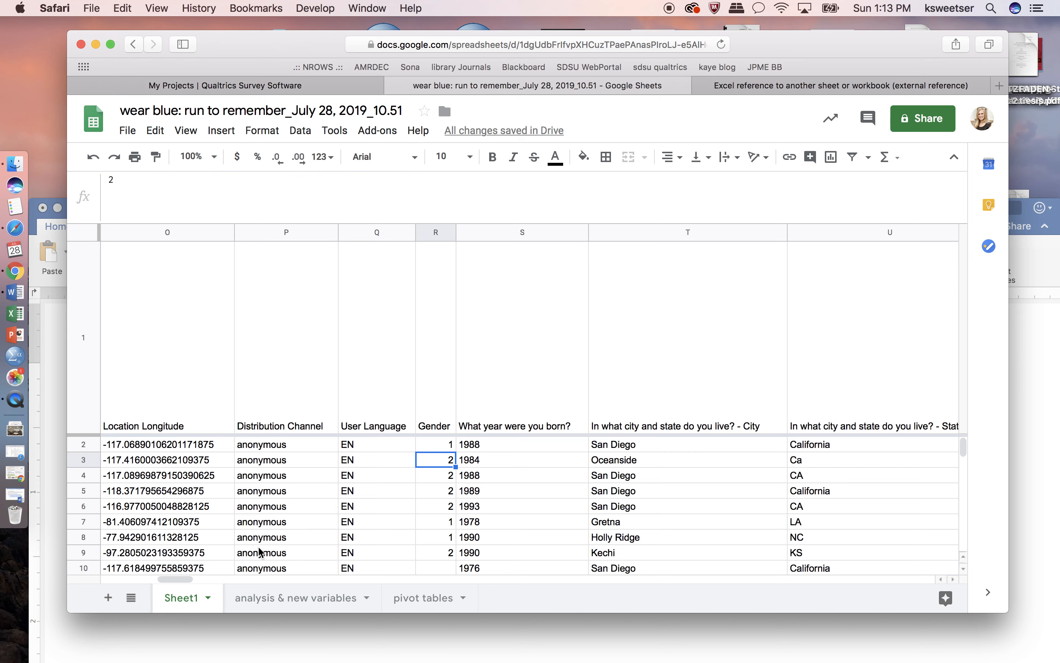
{"action": "left_click", "coordinate": [433, 569]}
{"action": "scroll", "coordinate": [432, 566], "scroll_direction": "down", "scroll_amount": 3}
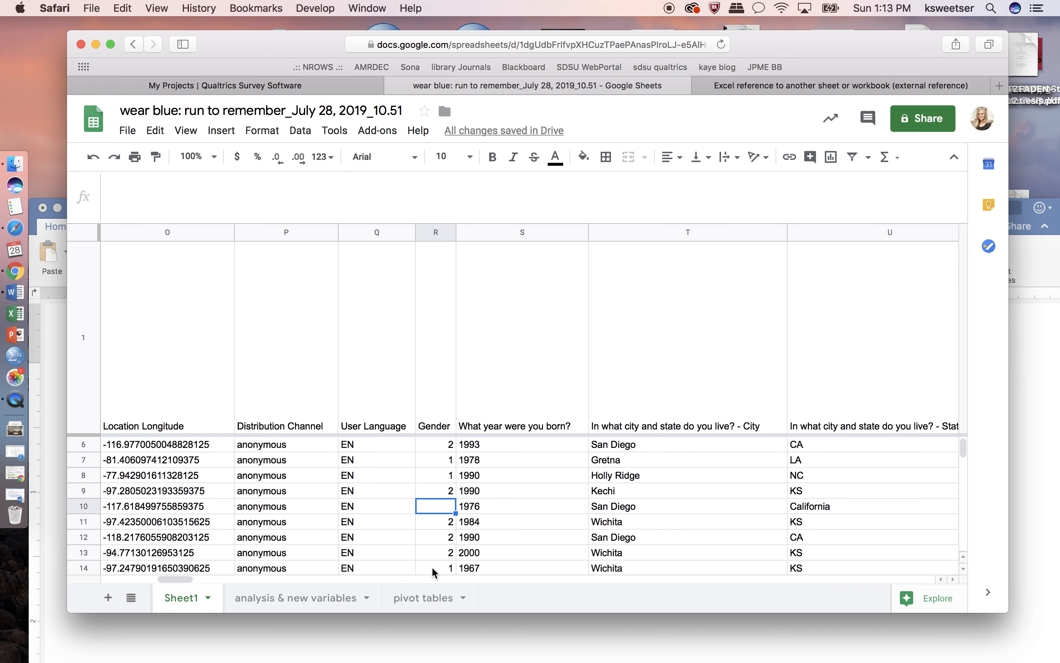
{"action": "left_click", "coordinate": [320, 598]}
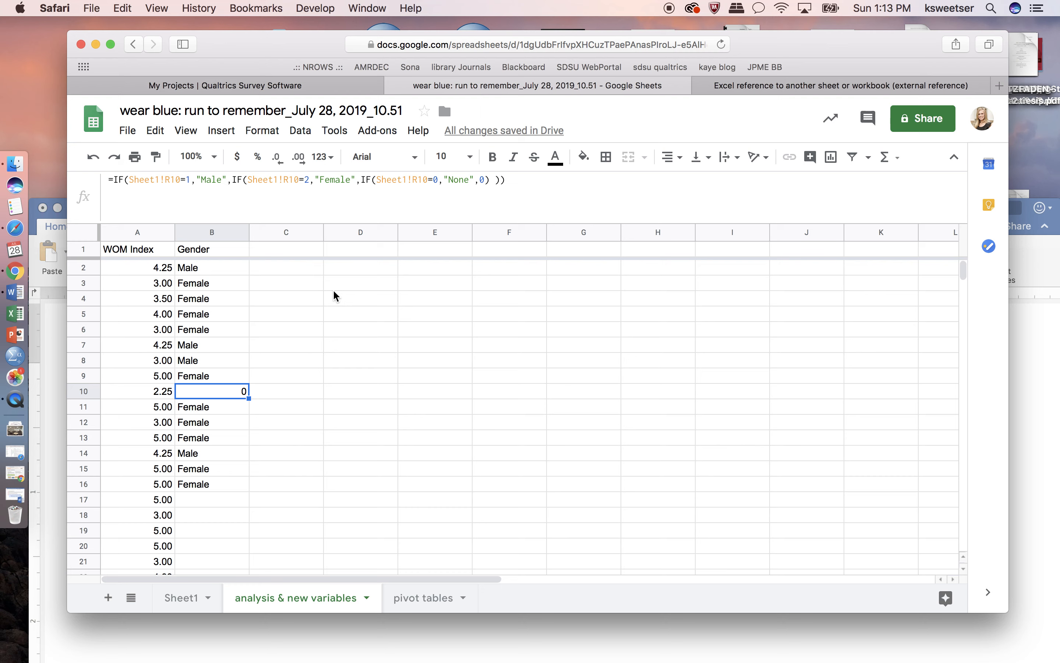
{"action": "scroll", "coordinate": [274, 405], "scroll_direction": "down", "scroll_amount": 2}
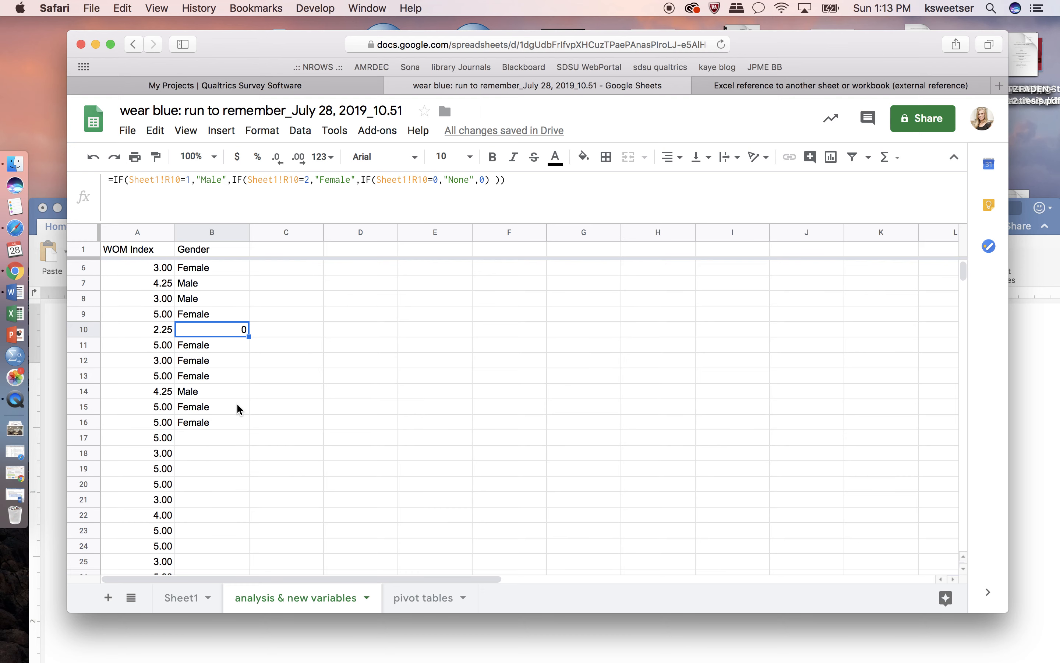
- Fill the gender formula from B16 down through B147 in analysis & new variables and check the filled column
{"action": "left_click", "coordinate": [237, 406]}
{"action": "left_click", "coordinate": [235, 424]}
{"action": "mouse_move", "coordinate": [249, 429]}
{"action": "left_mouse_down"}
{"action": "mouse_move", "coordinate": [237, 594]}
{"action": "mouse_move", "coordinate": [257, 443]}
{"action": "left_mouse_up"}
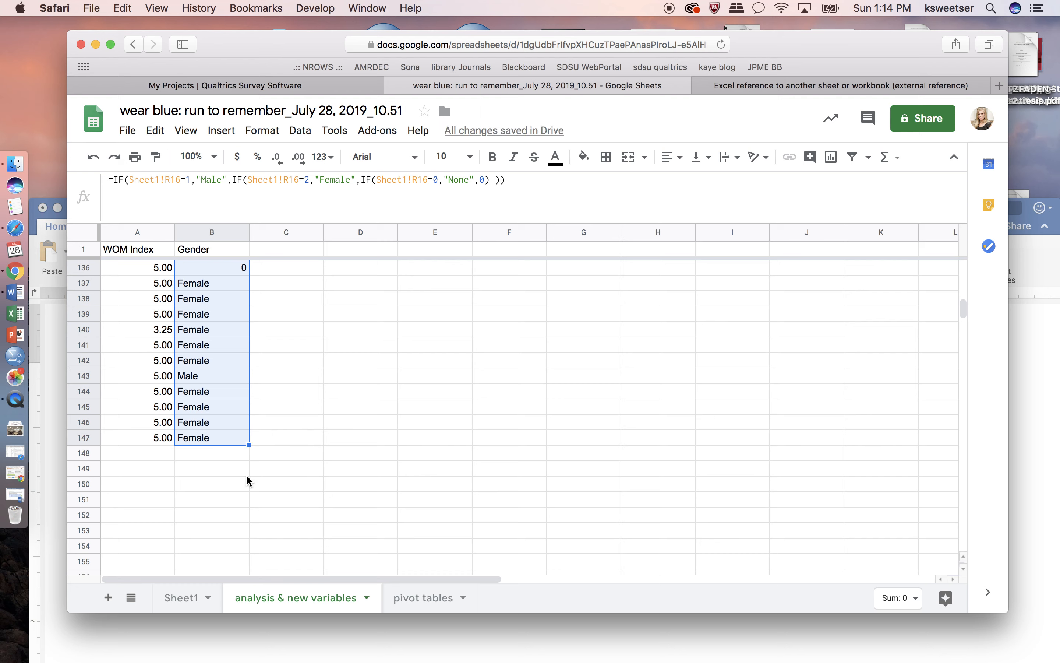
{"action": "left_click", "coordinate": [307, 440]}
{"action": "scroll", "coordinate": [307, 441], "scroll_direction": "up", "scroll_amount": 5}
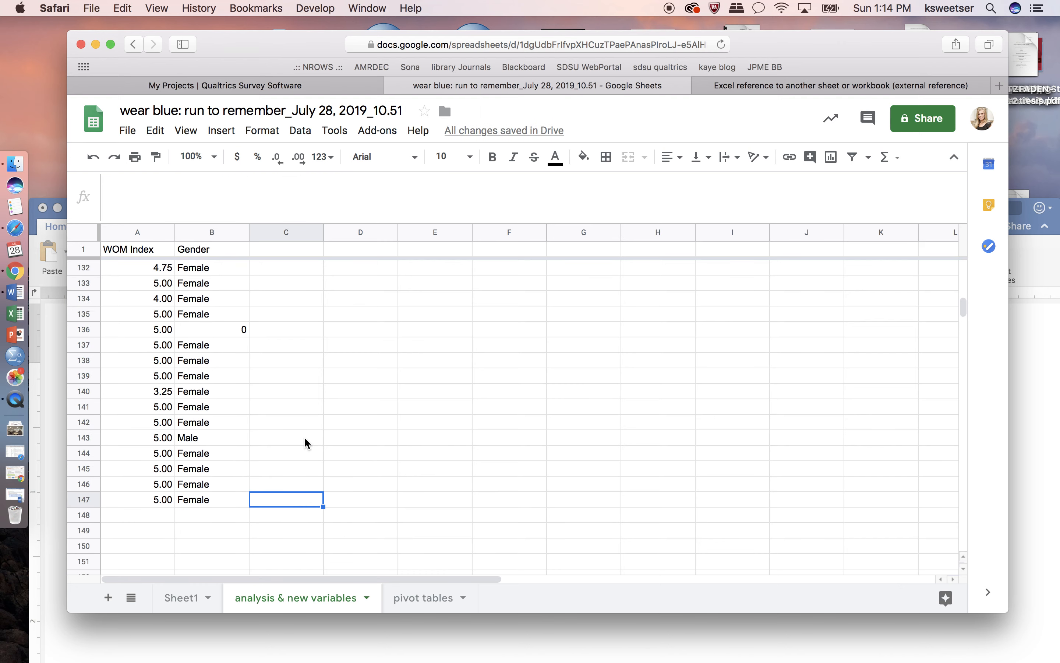
{"action": "scroll", "coordinate": [307, 443], "scroll_direction": "up", "scroll_amount": 20}
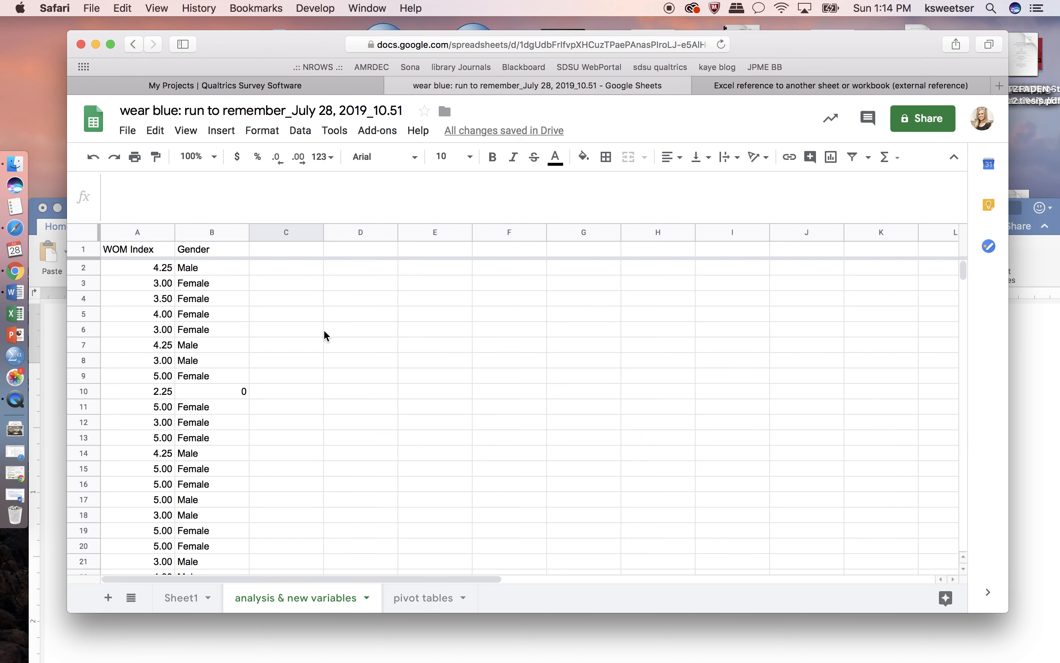
- Start a pivot table on the existing pivot tables sheet, with cell B6 as its insert location
{"action": "left_click", "coordinate": [432, 598]}
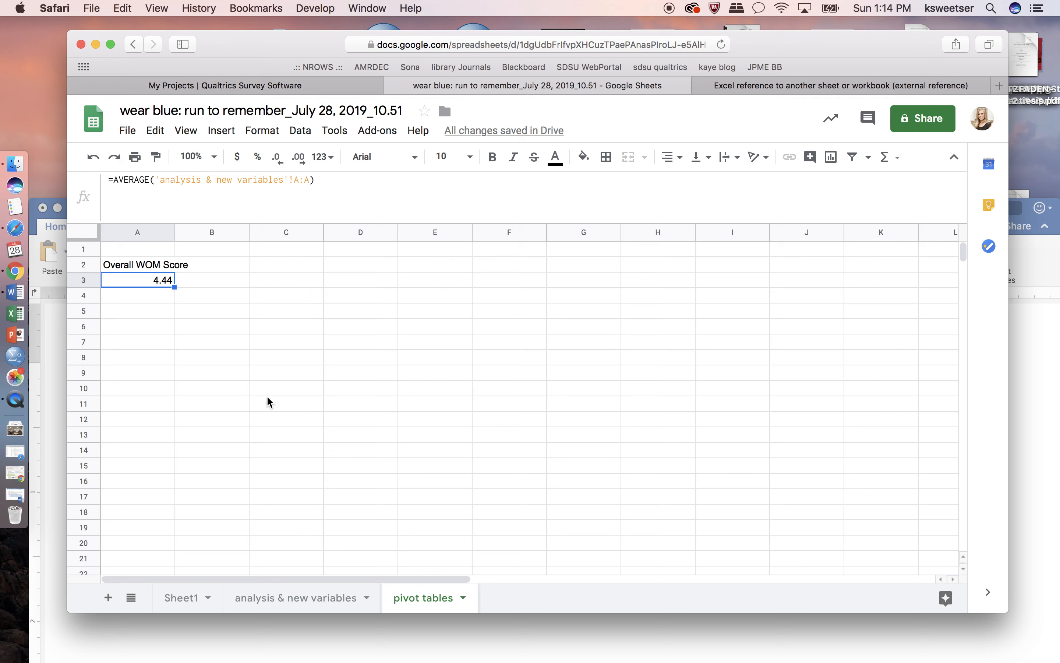
{"action": "left_click", "coordinate": [232, 326]}
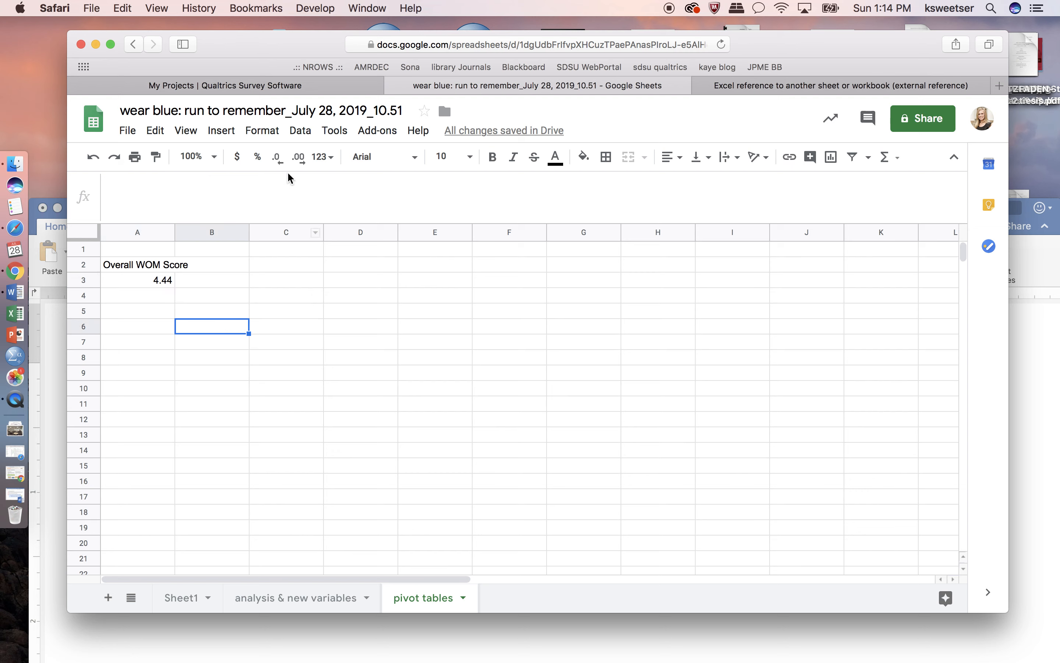
{"action": "left_click", "coordinate": [301, 132]}
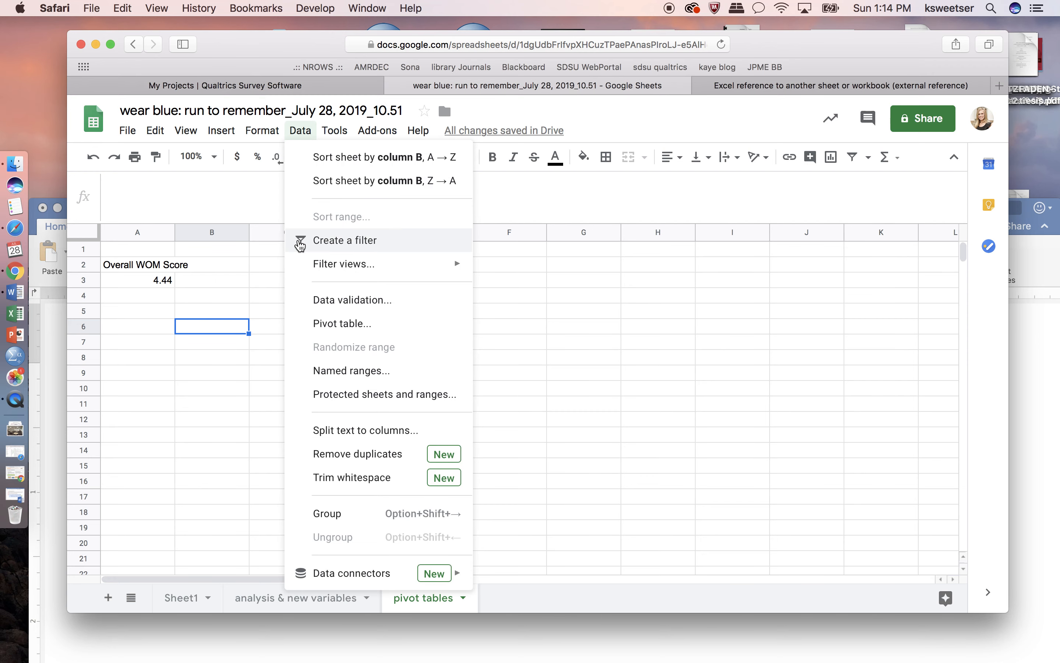
{"action": "left_click", "coordinate": [321, 327]}
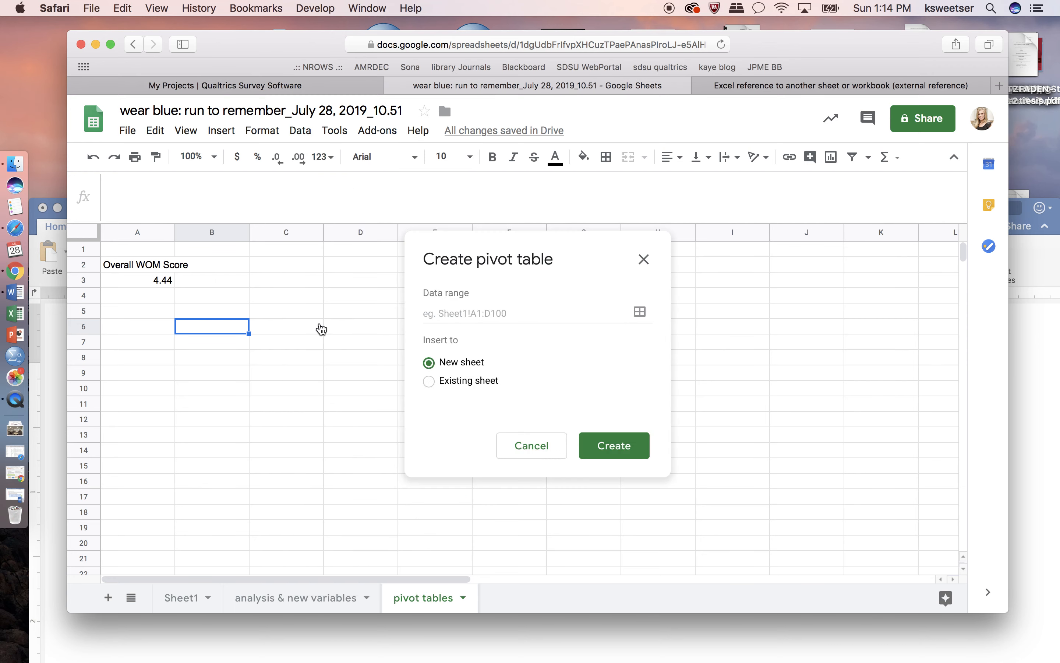
{"action": "left_click", "coordinate": [471, 383]}
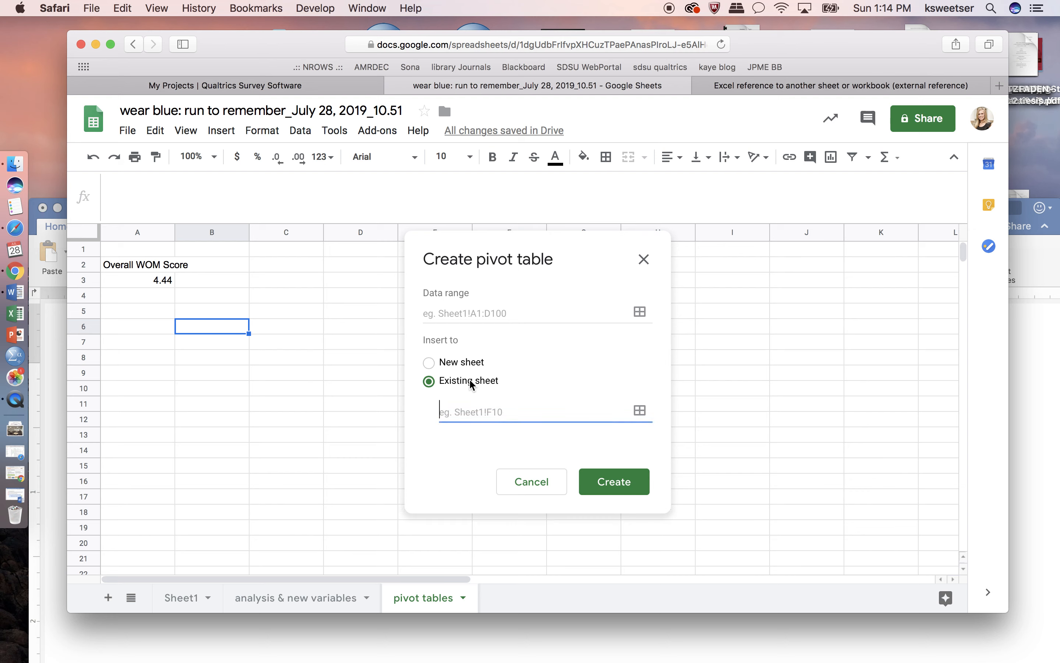
{"action": "left_click", "coordinate": [641, 411]}
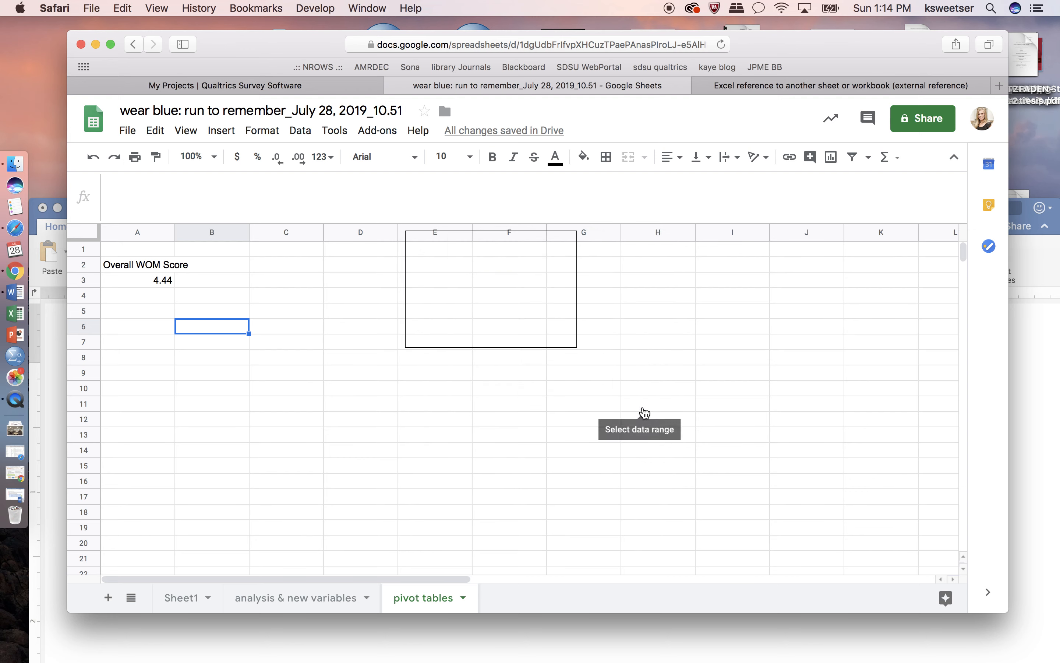
{"action": "left_click", "coordinate": [199, 329]}
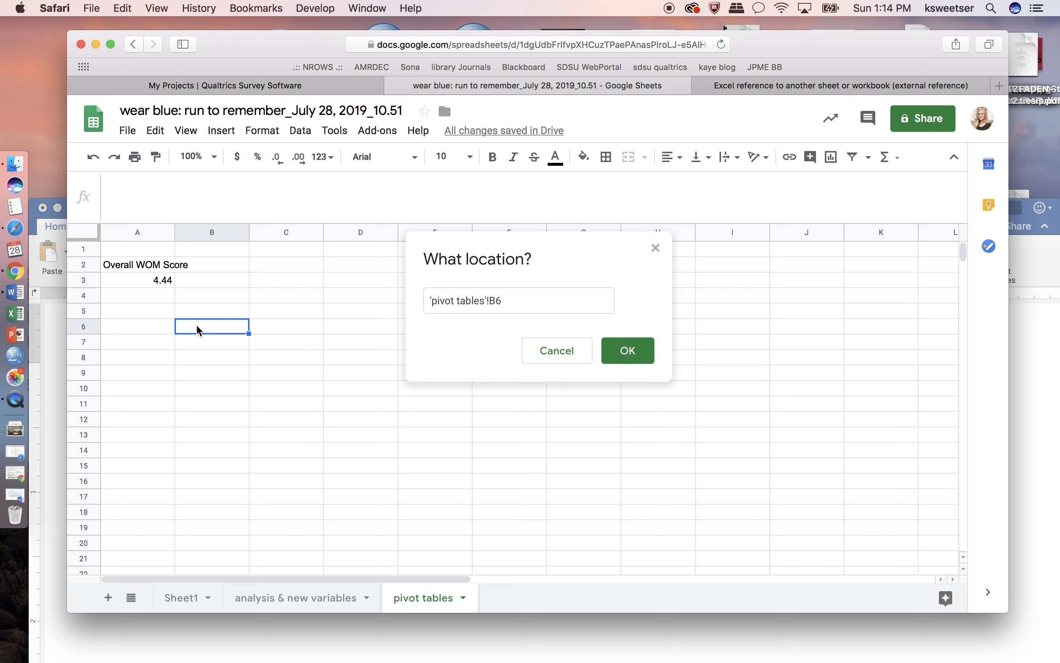
{"action": "left_click", "coordinate": [630, 354]}
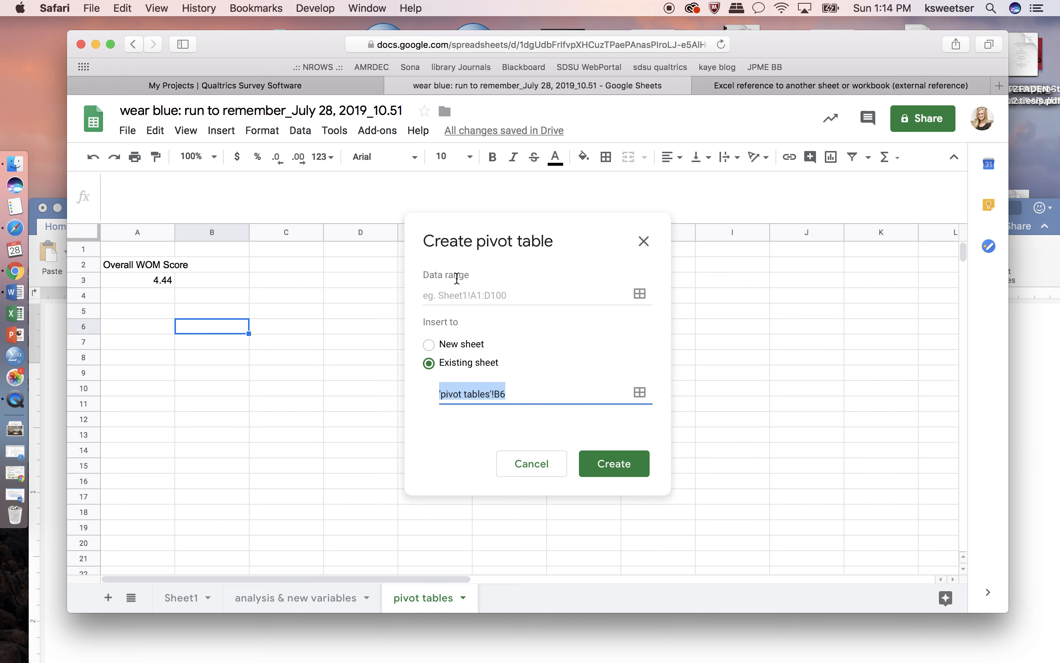
- Set the pivot table's data range to 'analysis & new variables'!A:B and create the table
{"action": "left_click", "coordinate": [640, 294]}
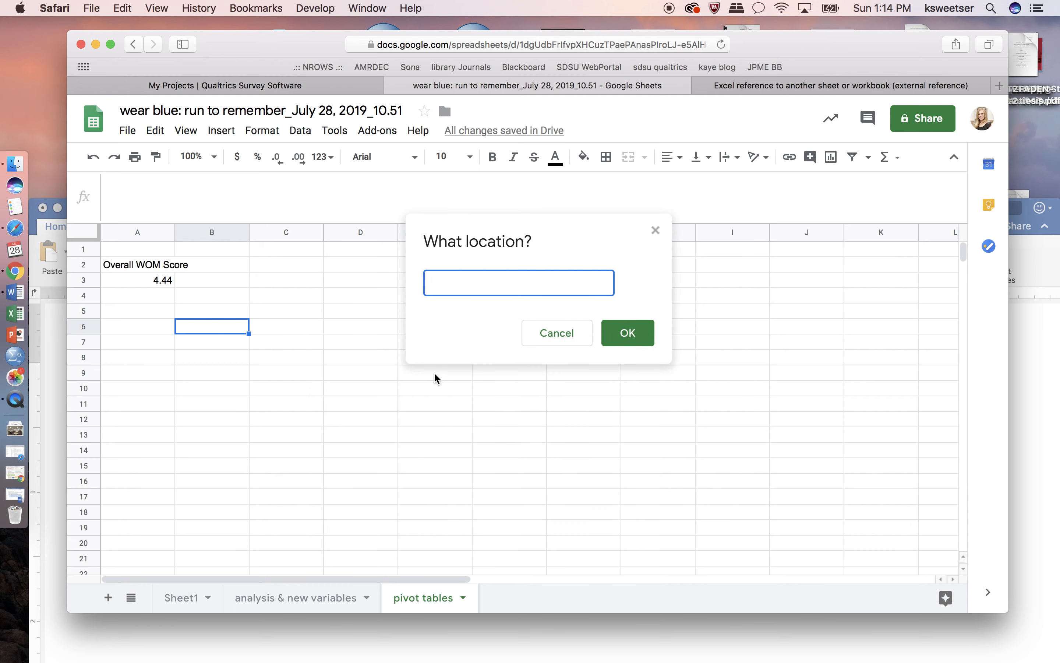
{"action": "left_click", "coordinate": [306, 598]}
{"action": "left_click", "coordinate": [135, 233]}
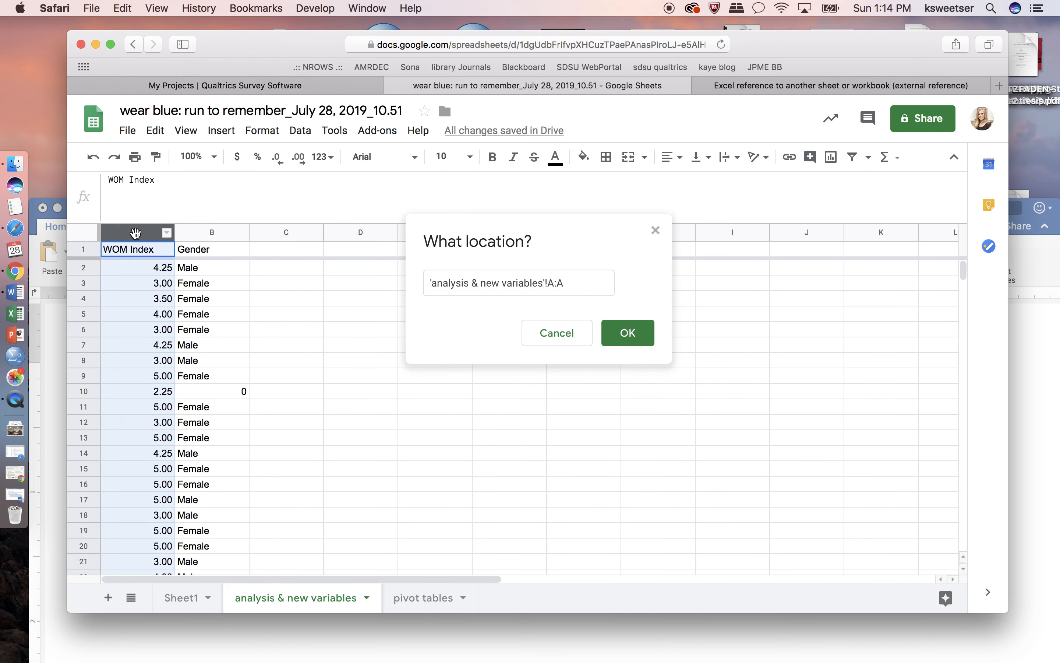
{"action": "left_click", "coordinate": [208, 232], "text": "shift"}
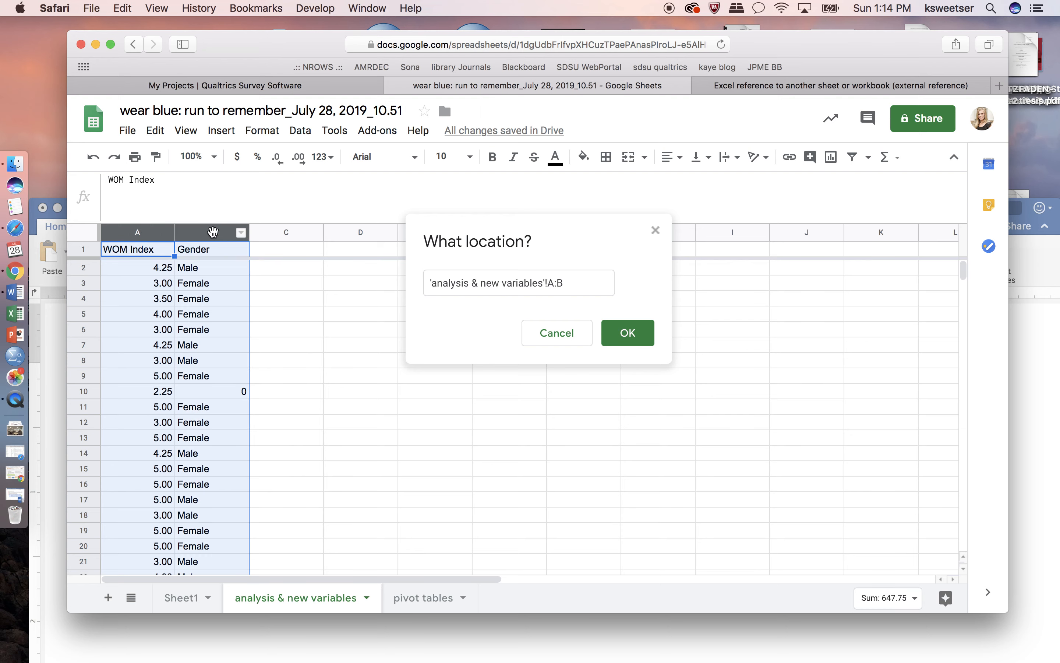
{"action": "scroll", "coordinate": [208, 345], "scroll_direction": "down", "scroll_amount": 15}
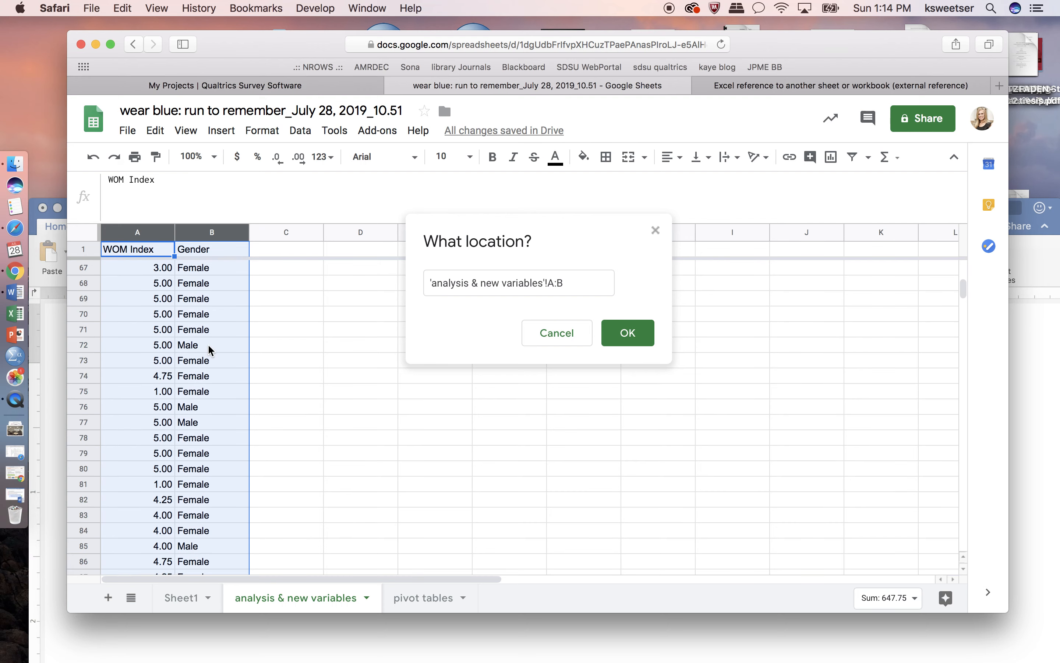
{"action": "scroll", "coordinate": [208, 344], "scroll_direction": "down", "scroll_amount": 16}
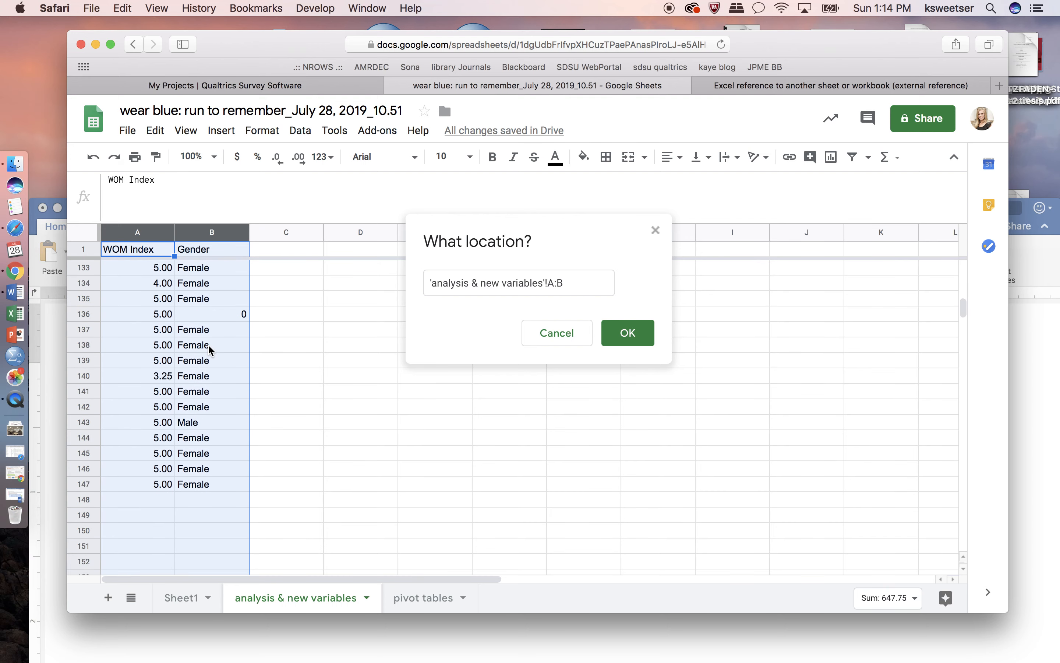
{"action": "left_click", "coordinate": [636, 334]}
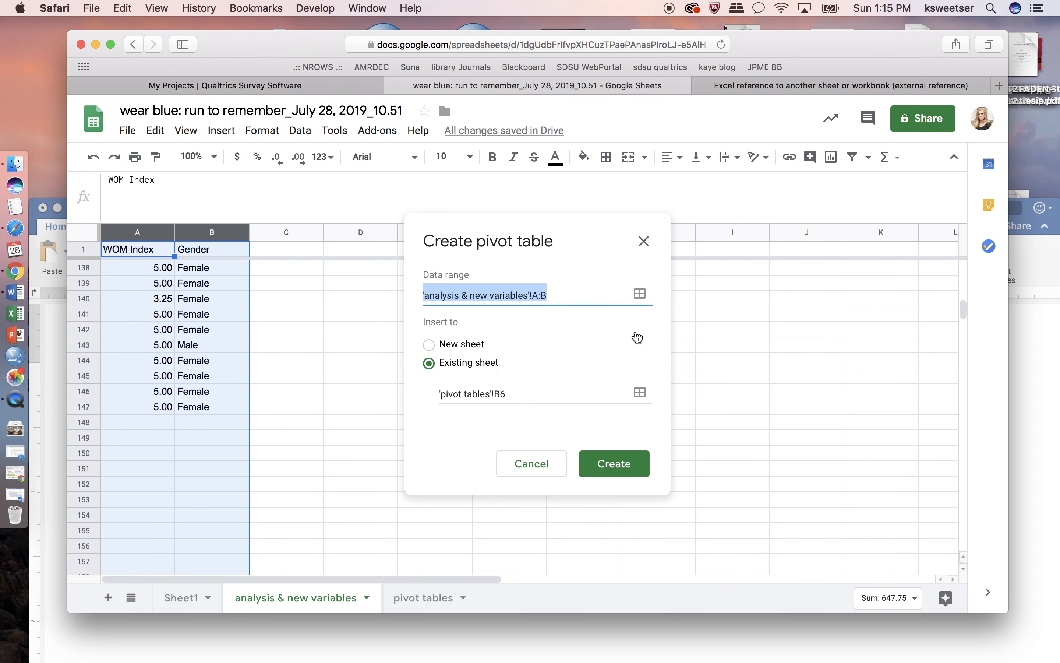
{"action": "left_click", "coordinate": [614, 463]}
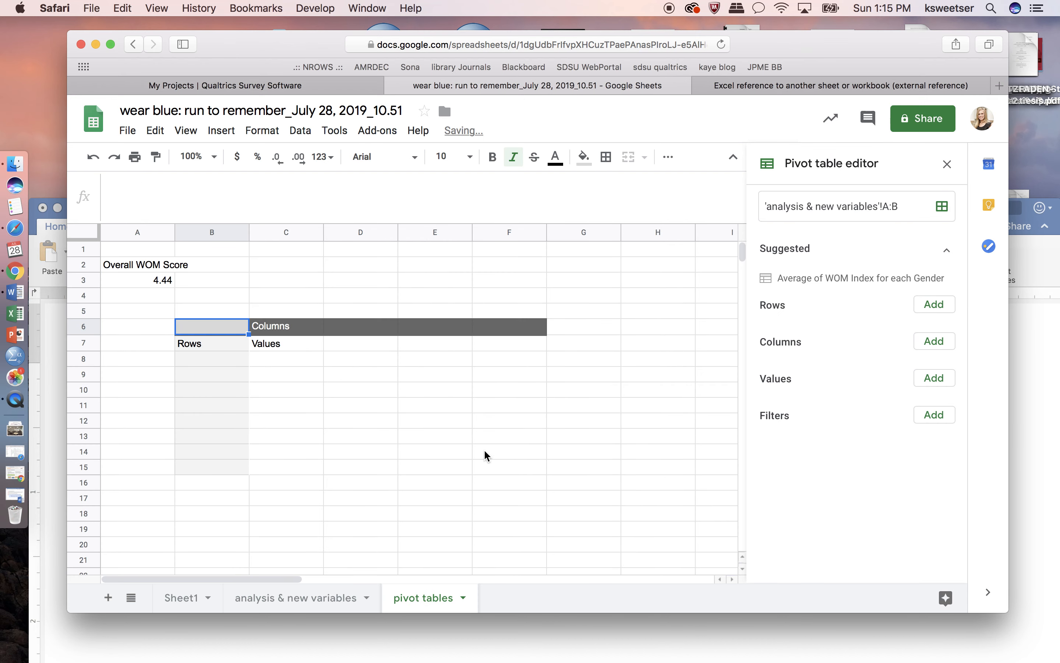
- Add Gender as the row field of the pivot table
{"action": "left_click", "coordinate": [323, 407]}
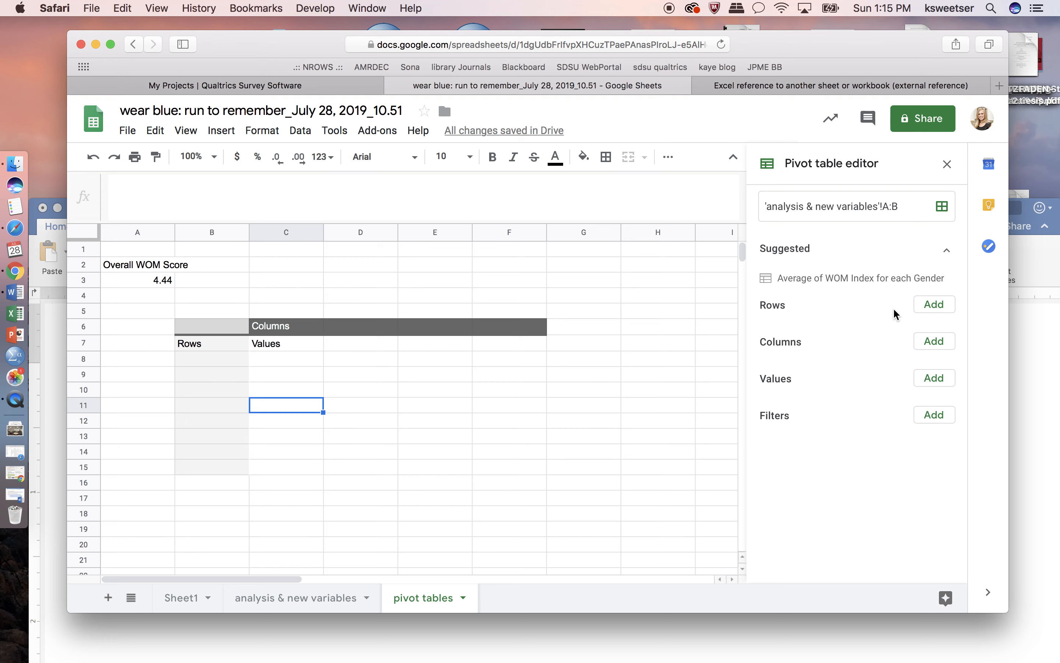
{"action": "left_click", "coordinate": [938, 307]}
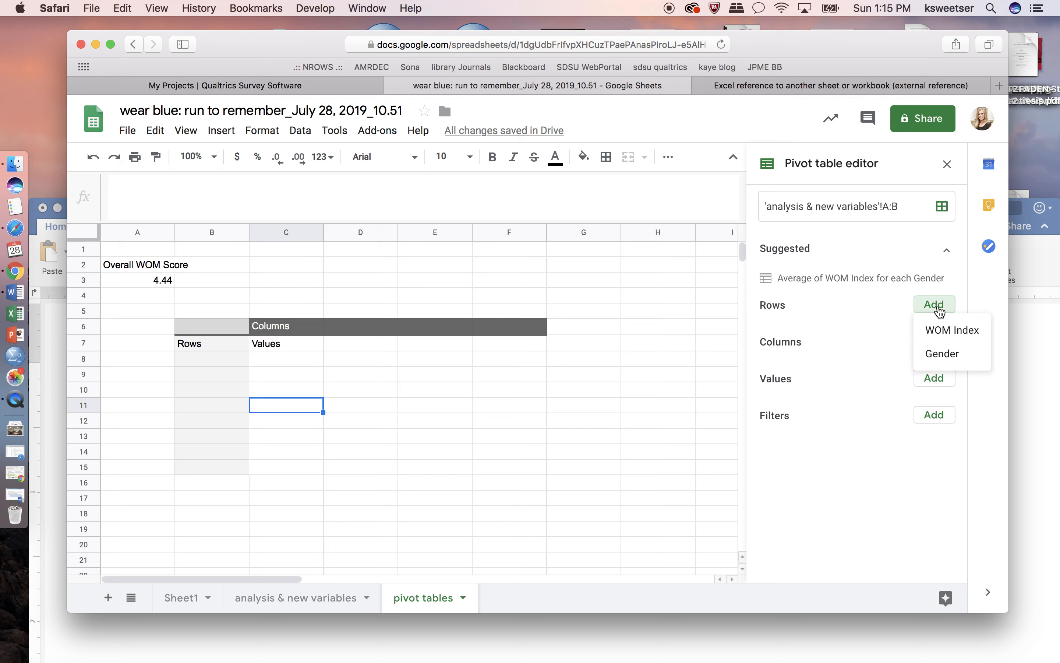
{"action": "left_click", "coordinate": [944, 360]}
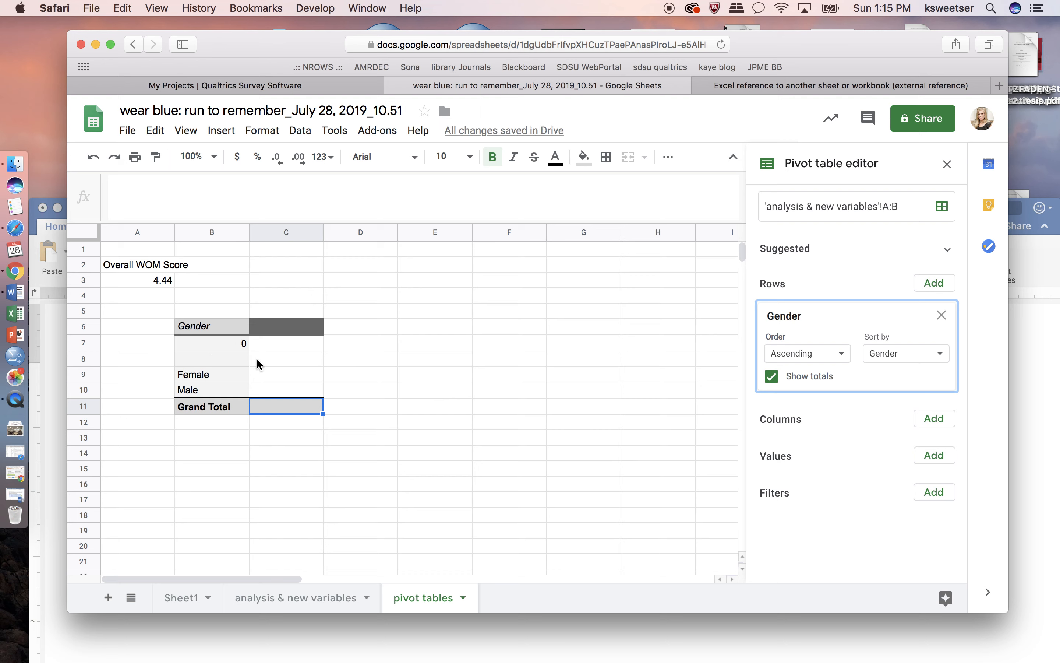
- Add a Gender filter to the pivot table that excludes the 0 and (Blanks) values, keeping Female and Male
{"action": "left_click", "coordinate": [938, 494]}
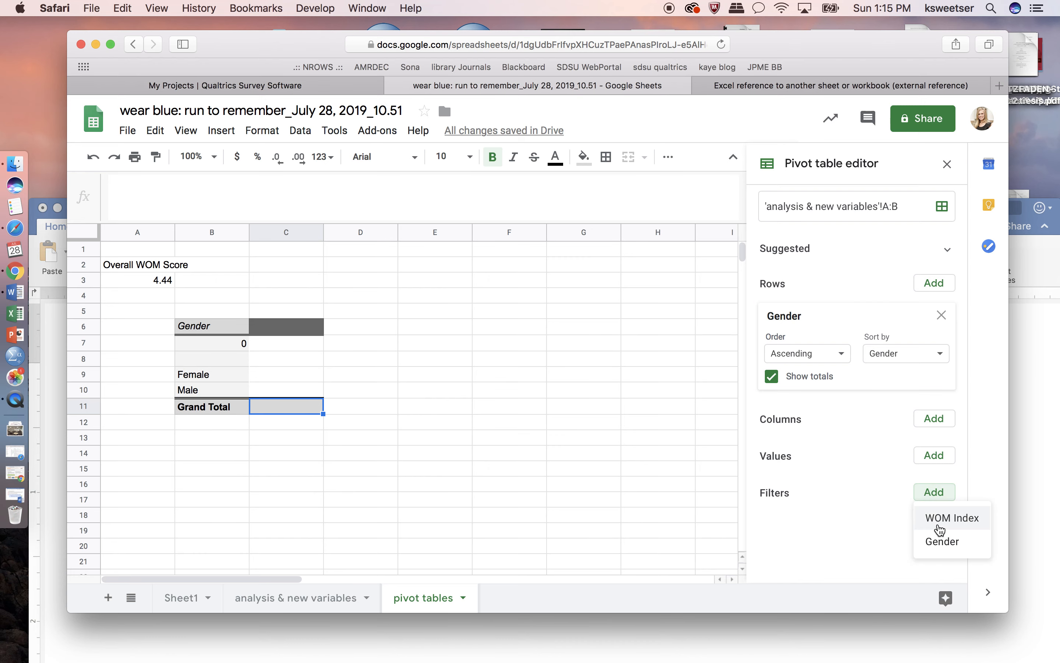
{"action": "left_click", "coordinate": [923, 542]}
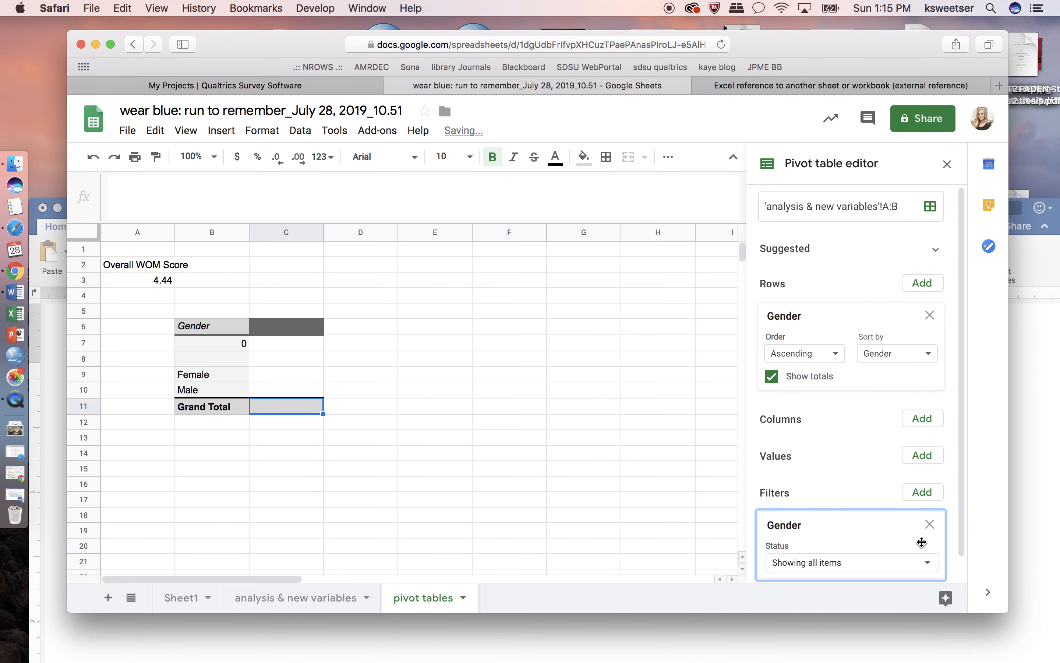
{"action": "scroll", "coordinate": [903, 540], "scroll_direction": "down", "scroll_amount": 1}
{"action": "left_click", "coordinate": [894, 547]}
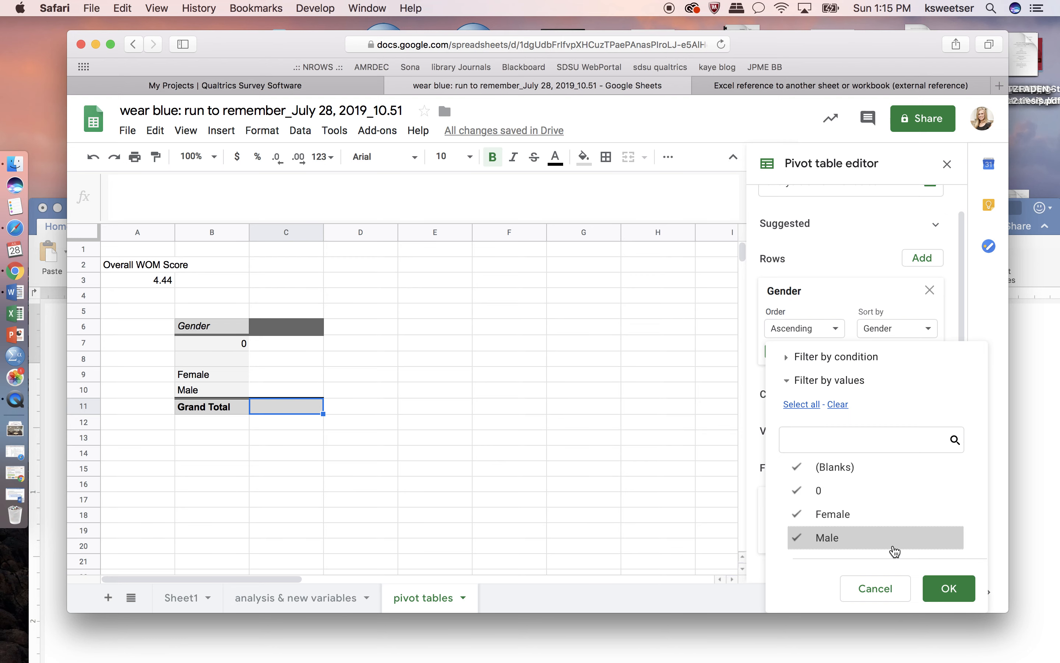
{"action": "left_click", "coordinate": [795, 492]}
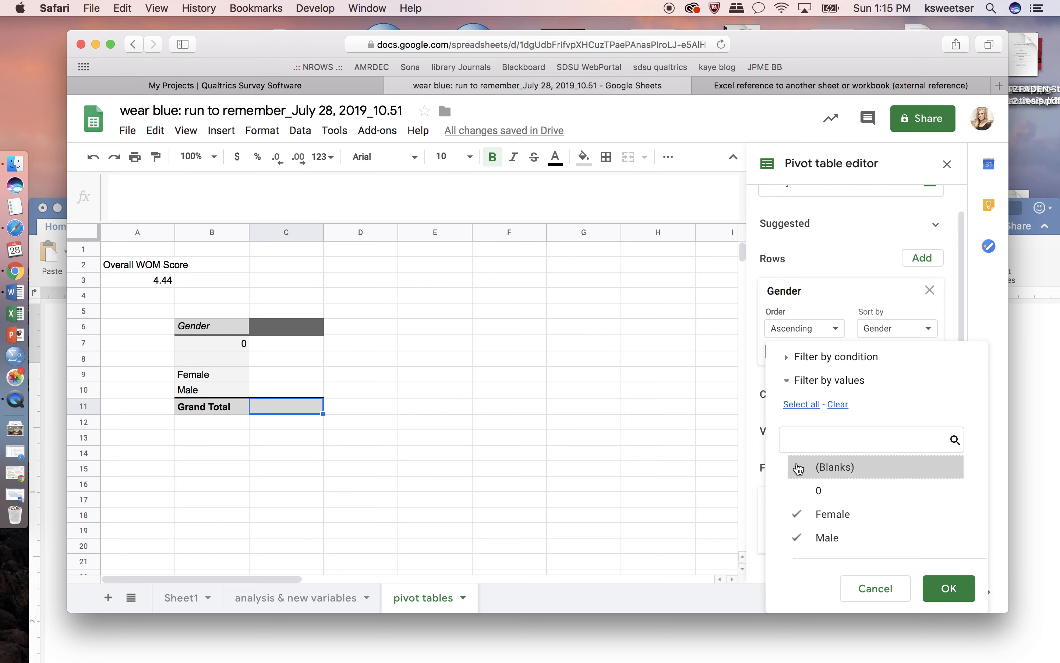
{"action": "left_click", "coordinate": [949, 588]}
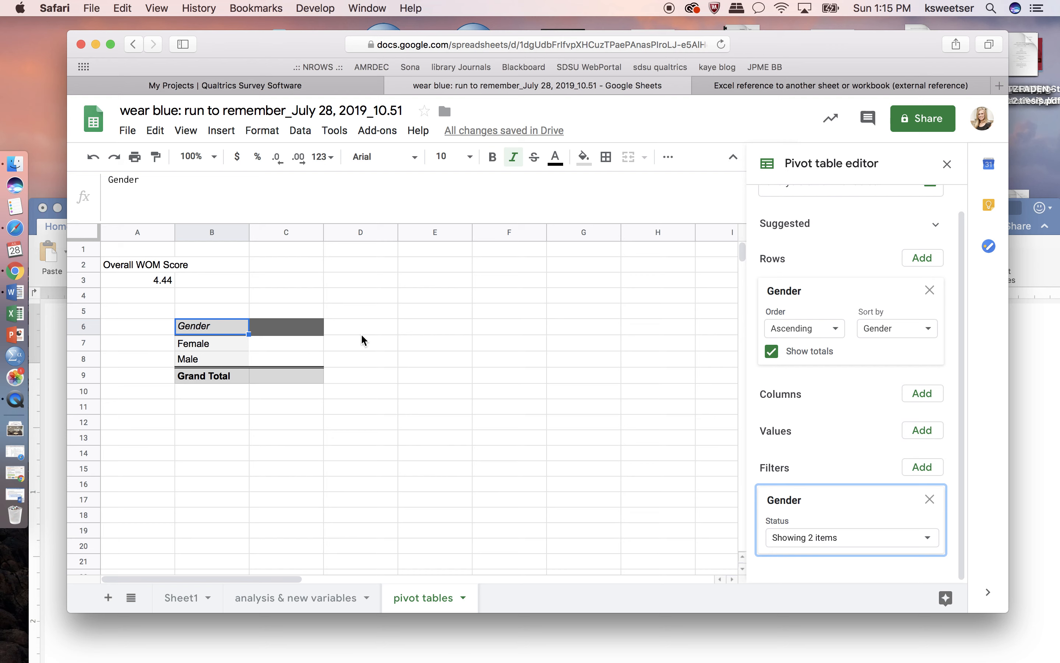
- Try WOM Index as the pivot table's column field, look across the resulting layout, and remove the field again
{"action": "left_click", "coordinate": [927, 395]}
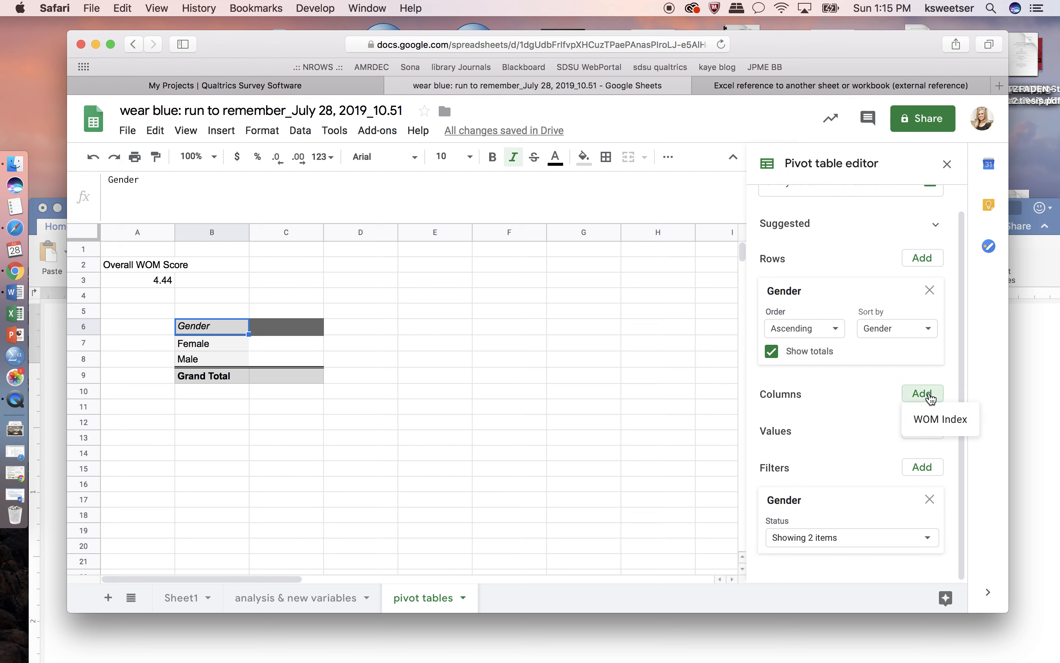
{"action": "left_click", "coordinate": [936, 418]}
{"action": "scroll", "coordinate": [585, 363], "scroll_direction": "right", "scroll_amount": 2}
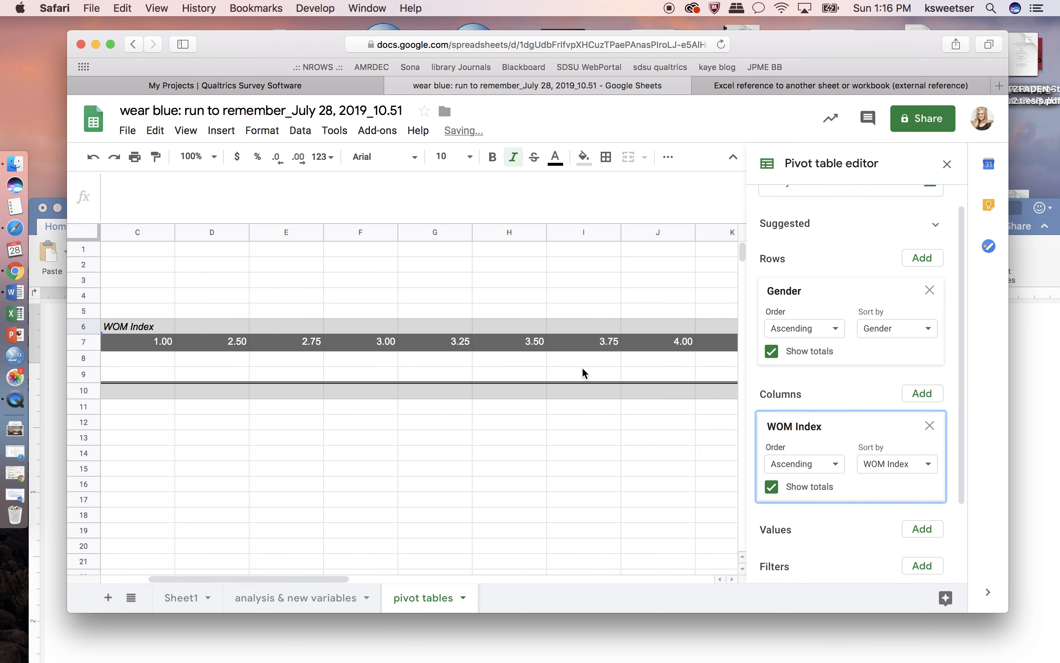
{"action": "scroll", "coordinate": [581, 367], "scroll_direction": "right", "scroll_amount": 5}
{"action": "scroll", "coordinate": [582, 366], "scroll_direction": "left", "scroll_amount": 5}
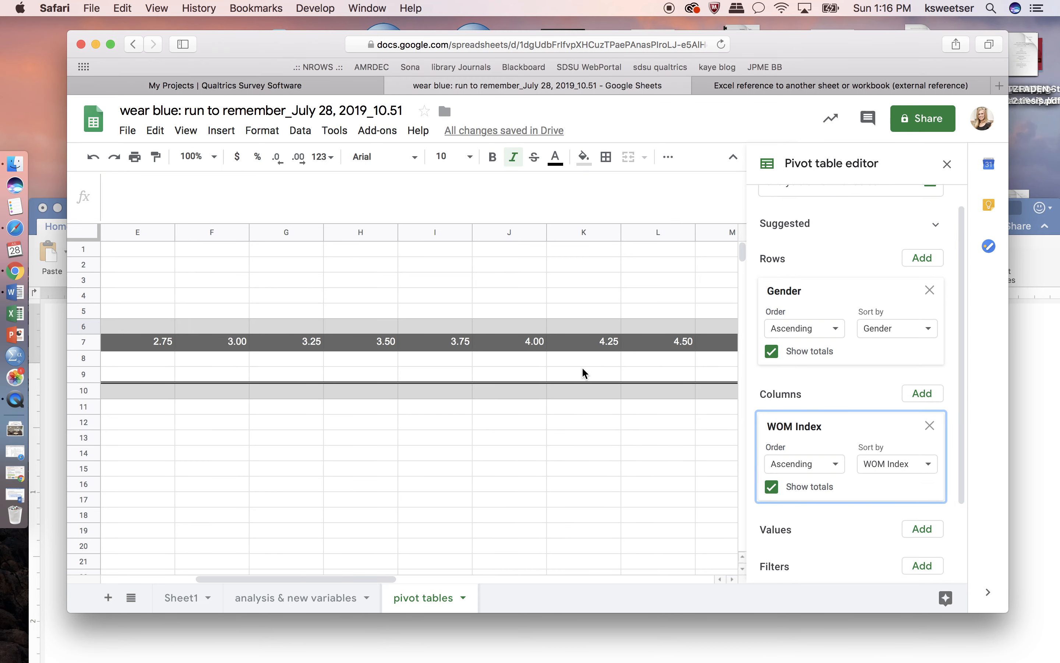
{"action": "scroll", "coordinate": [583, 368], "scroll_direction": "left", "scroll_amount": 4}
{"action": "scroll", "coordinate": [583, 369], "scroll_direction": "right", "scroll_amount": 9}
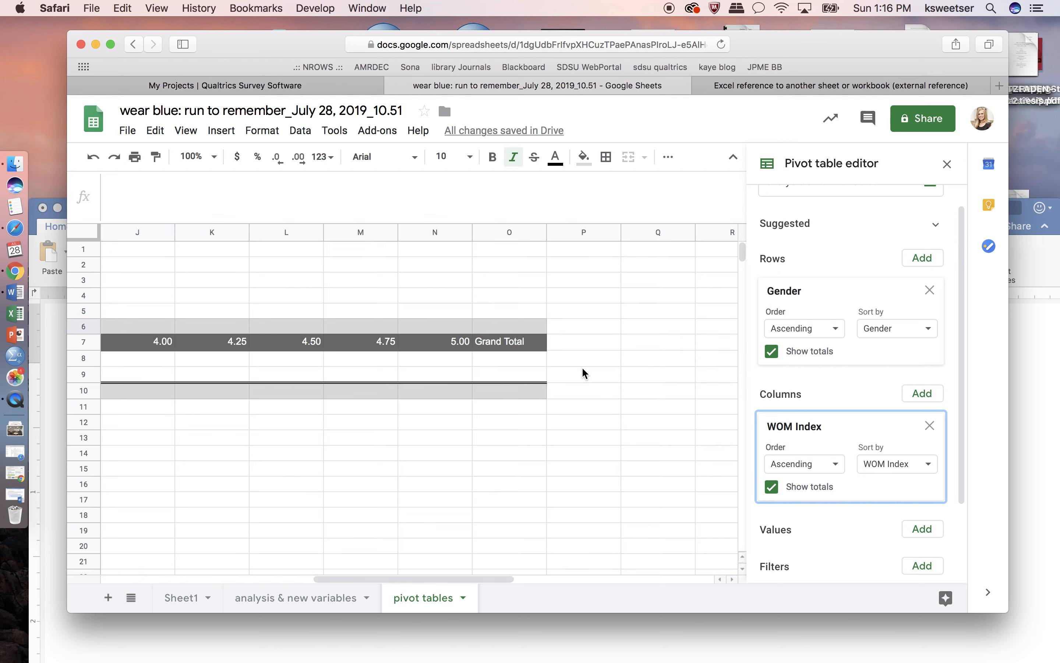
{"action": "scroll", "coordinate": [583, 372], "scroll_direction": "right", "scroll_amount": 1}
{"action": "scroll", "coordinate": [582, 373], "scroll_direction": "left", "scroll_amount": 9}
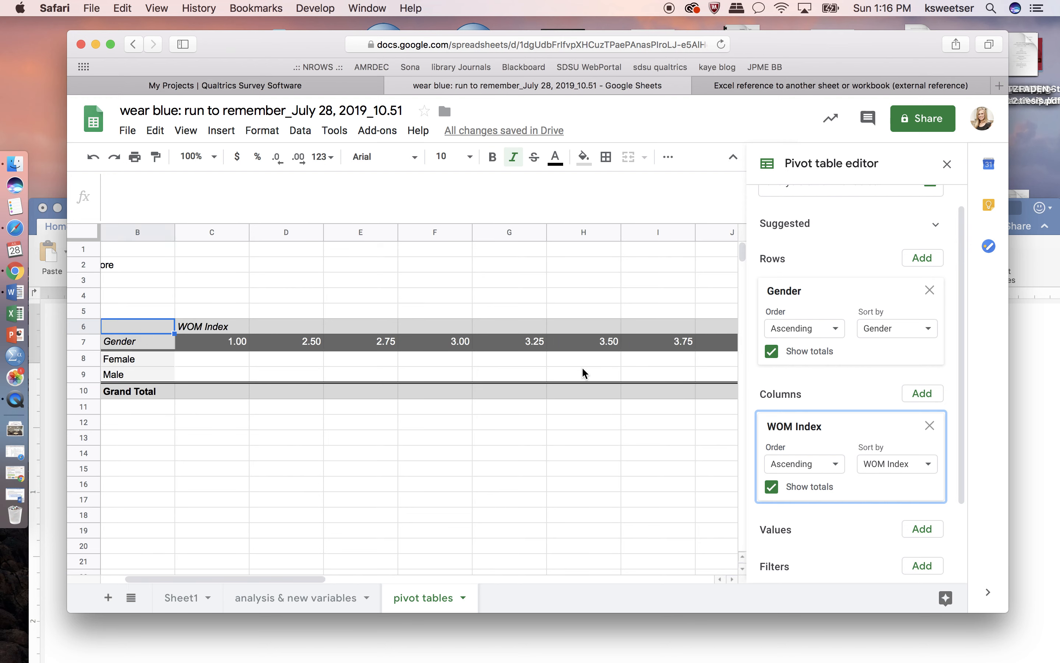
{"action": "scroll", "coordinate": [582, 372], "scroll_direction": "left", "scroll_amount": 2}
{"action": "scroll", "coordinate": [582, 372], "scroll_direction": "right", "scroll_amount": 5}
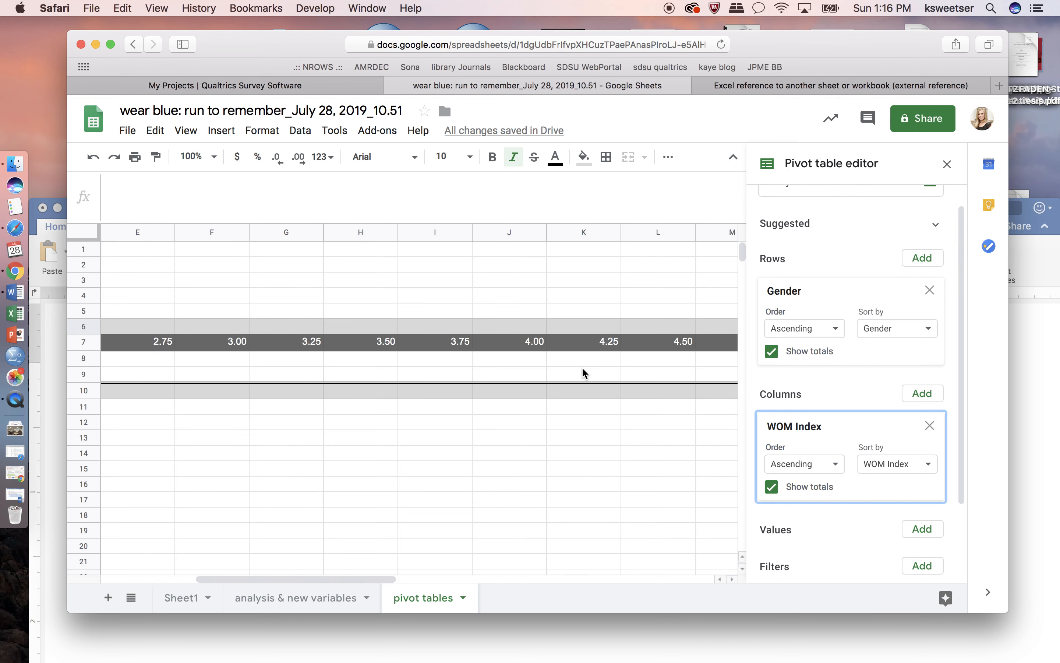
{"action": "scroll", "coordinate": [515, 360], "scroll_direction": "left", "scroll_amount": 4}
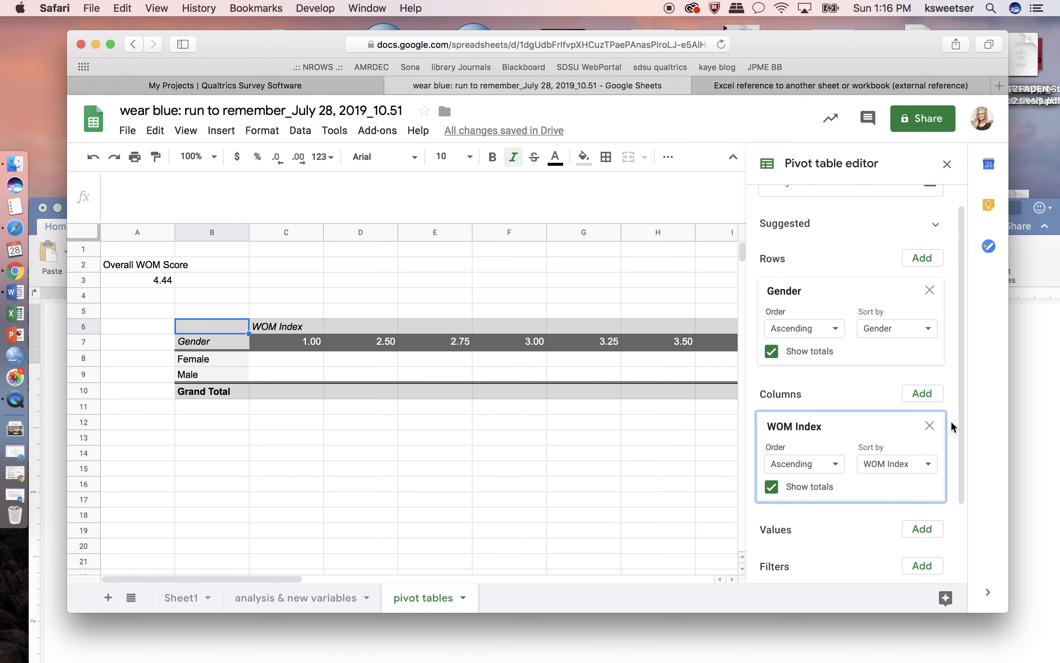
{"action": "left_click", "coordinate": [929, 425]}
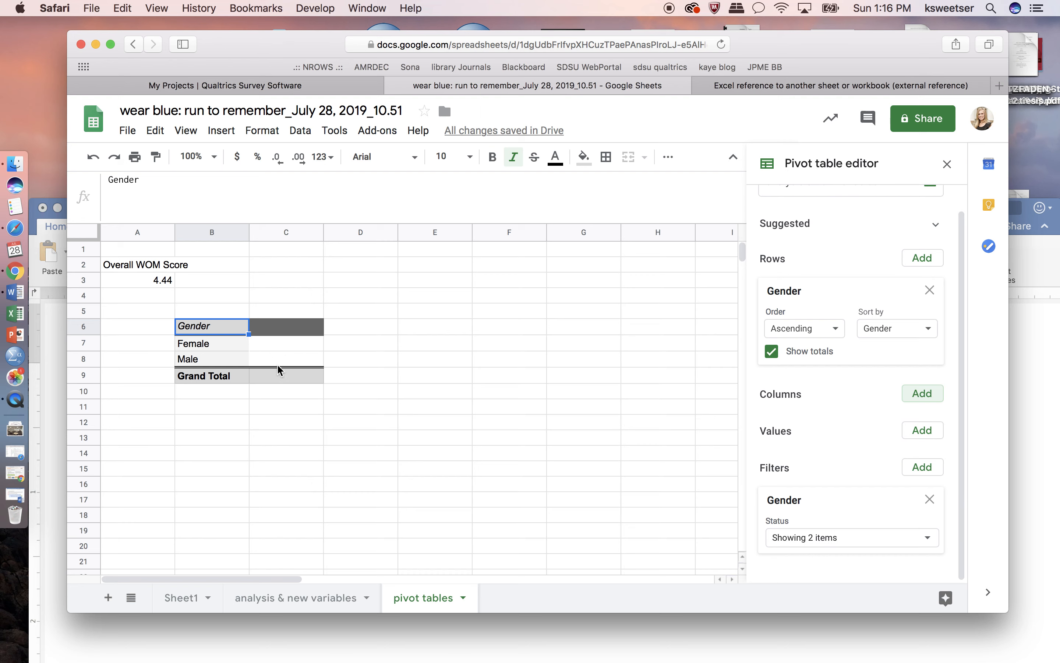
- Add WOM Index to the pivot table's values and summarize it by AVERAGE
{"action": "left_click", "coordinate": [922, 434]}
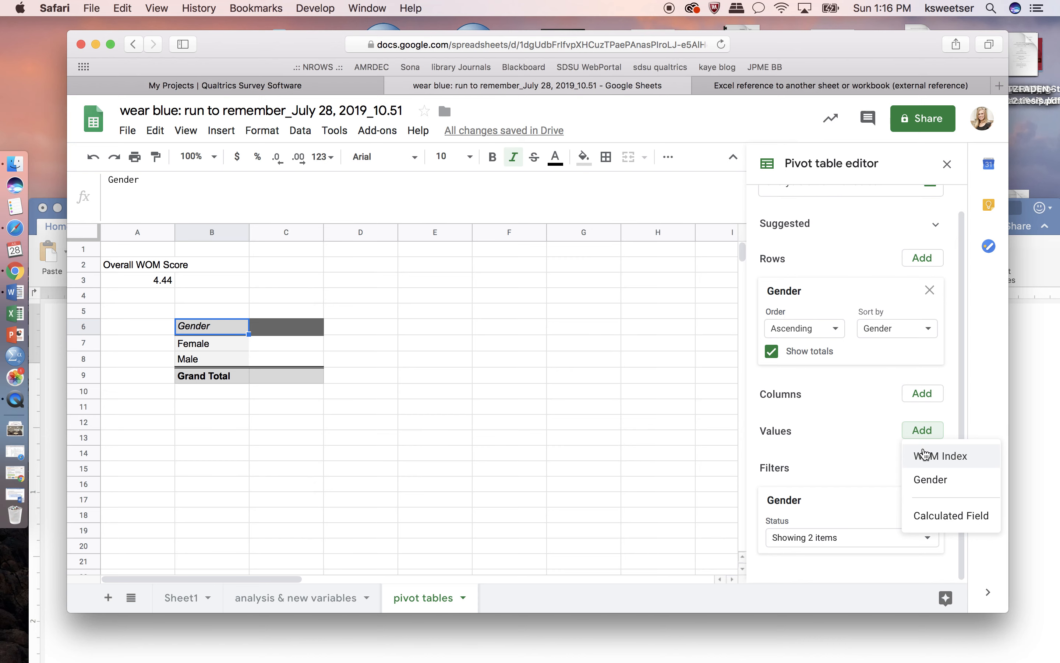
{"action": "left_click", "coordinate": [924, 455]}
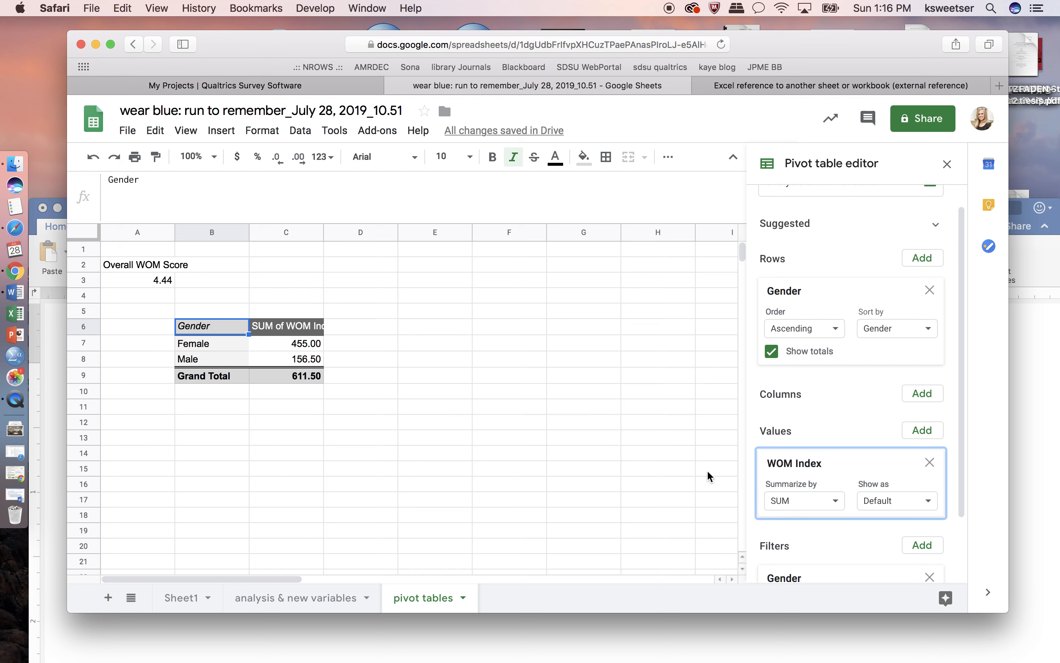
{"action": "left_click", "coordinate": [834, 507]}
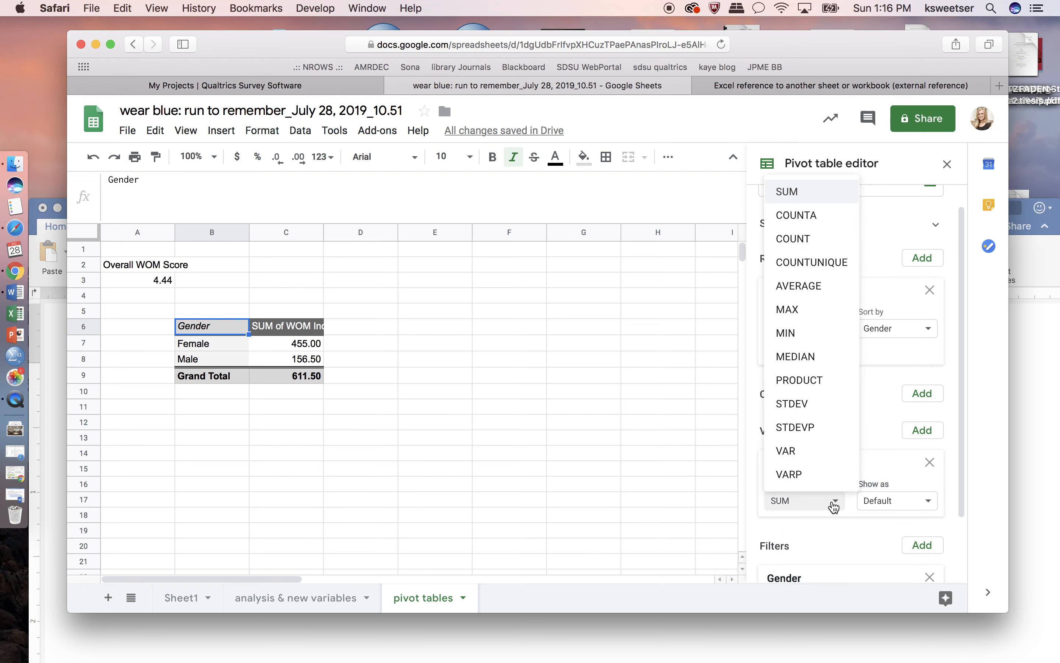
{"action": "left_click", "coordinate": [819, 300]}
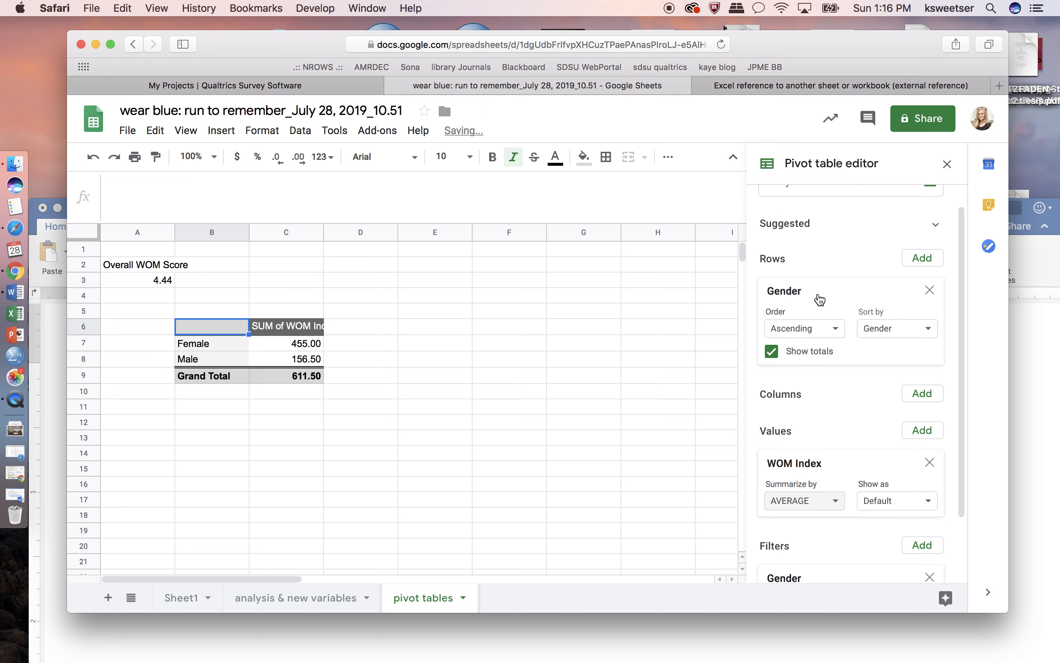